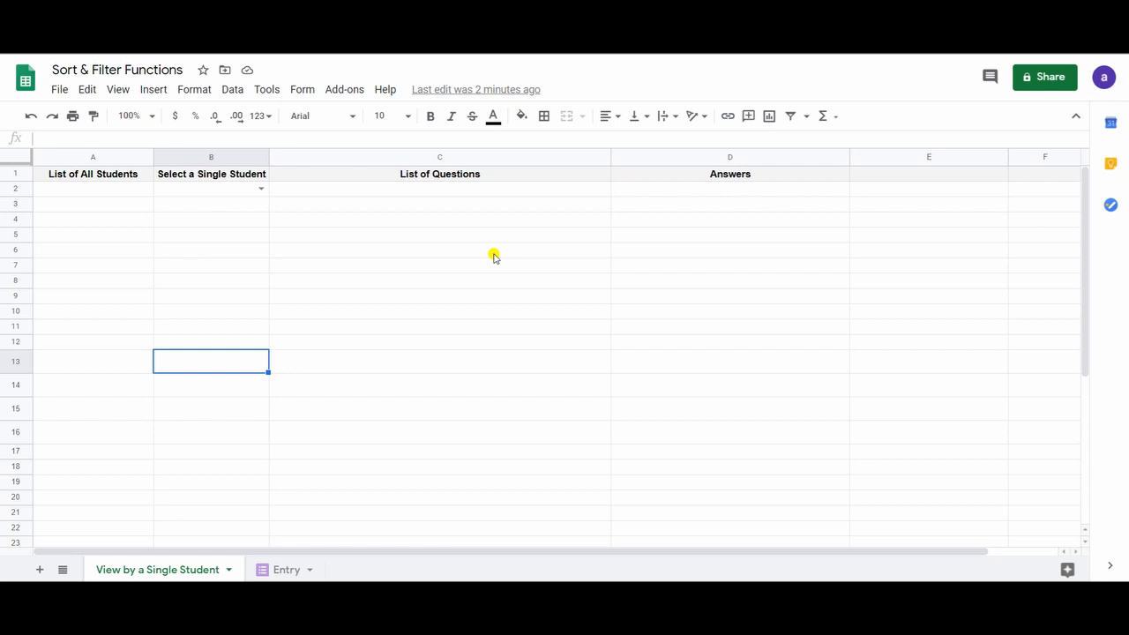
pyautogui.click(790, 116)
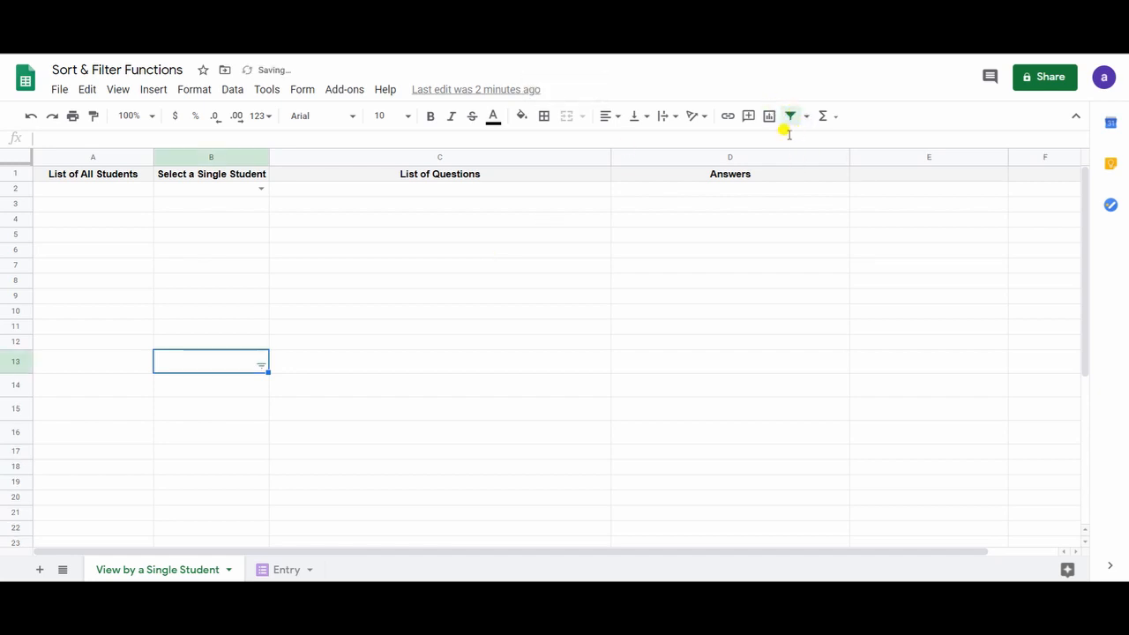
pyautogui.hotkey('ctrl', 'z')
pyautogui.click(556, 330)
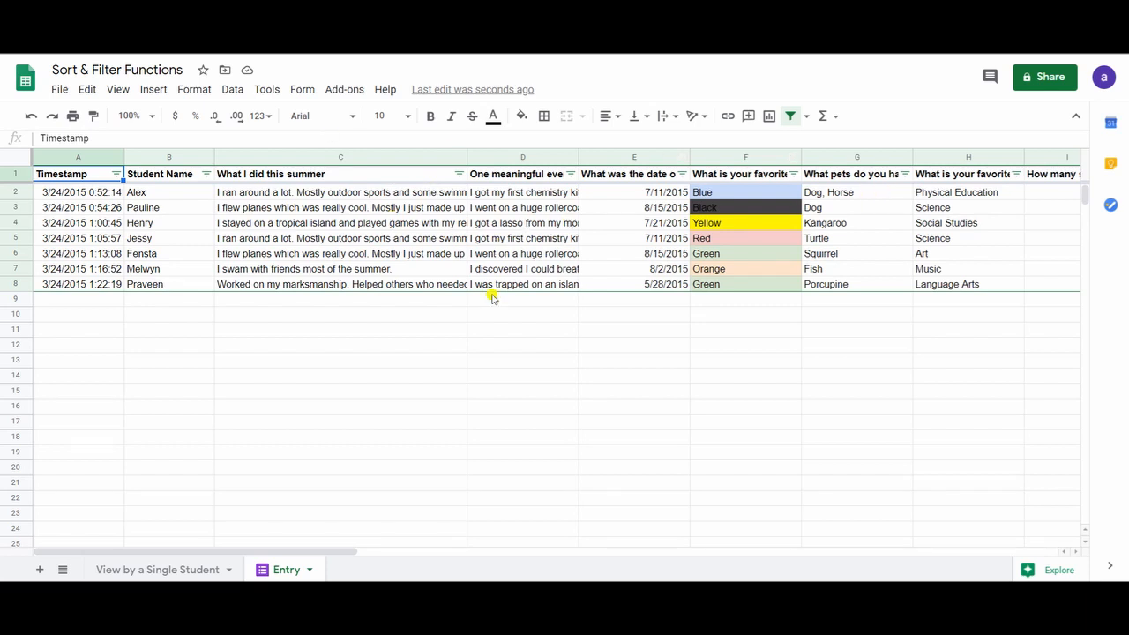
# - Examine the student names in B2:B8 of the Entry sheet as the source for A2 of View by a Single Student
pyautogui.click(141, 570)
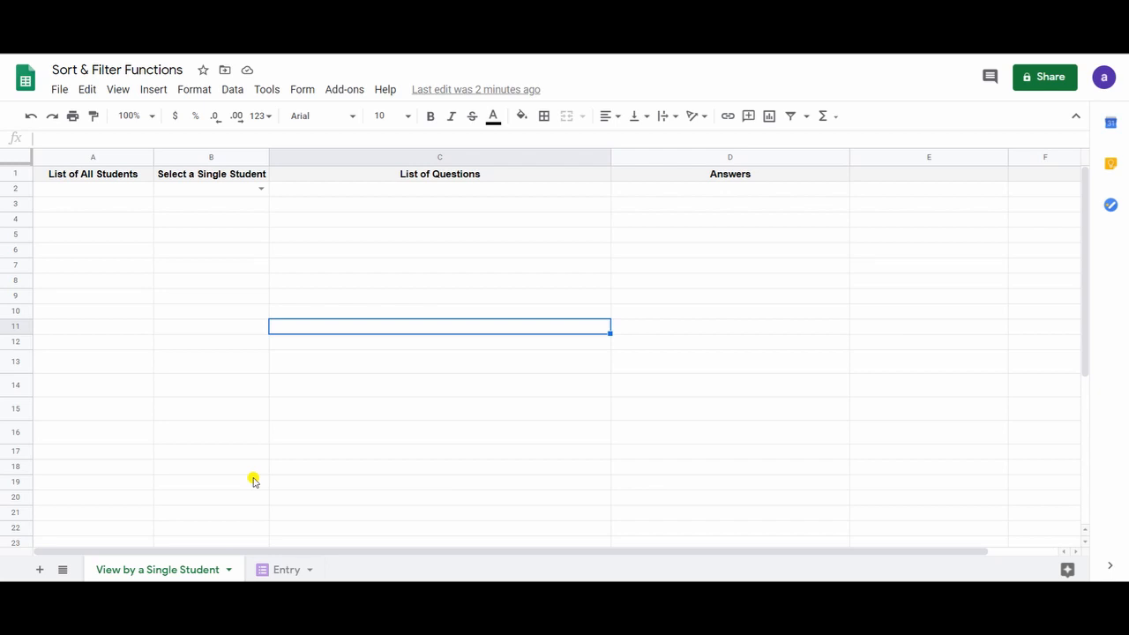
pyautogui.click(238, 311)
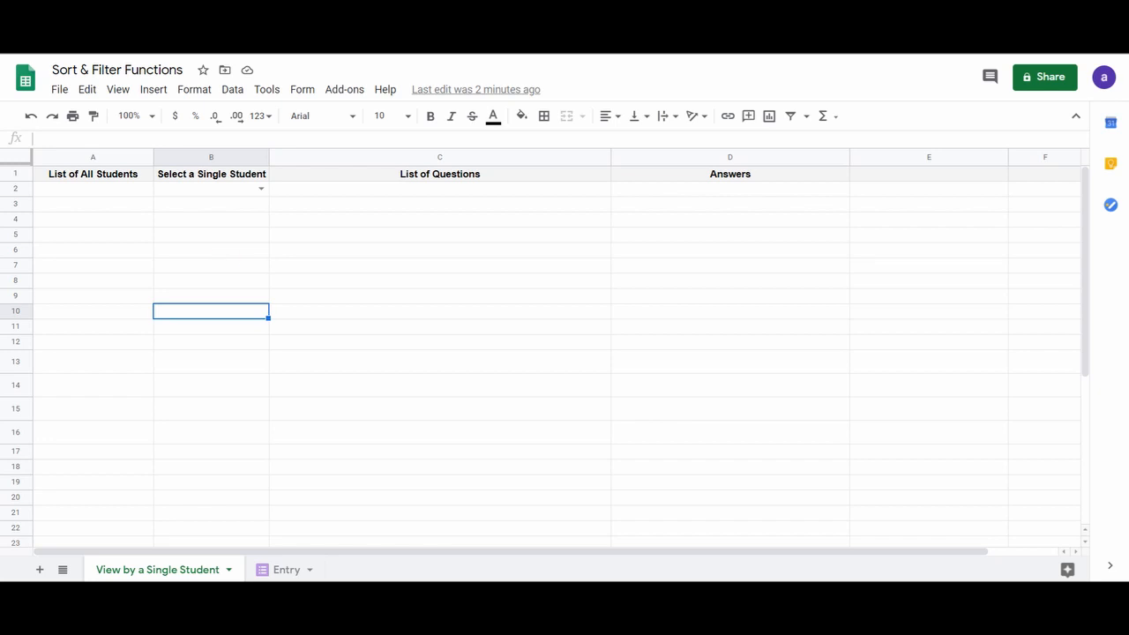
pyautogui.click(110, 187)
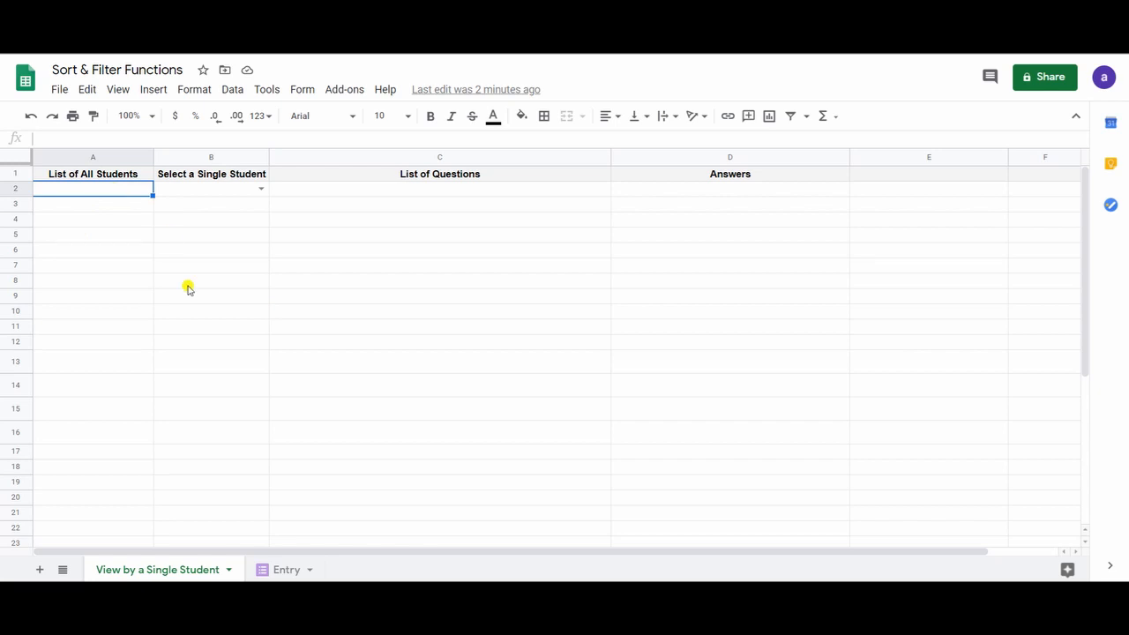
pyautogui.click(270, 564)
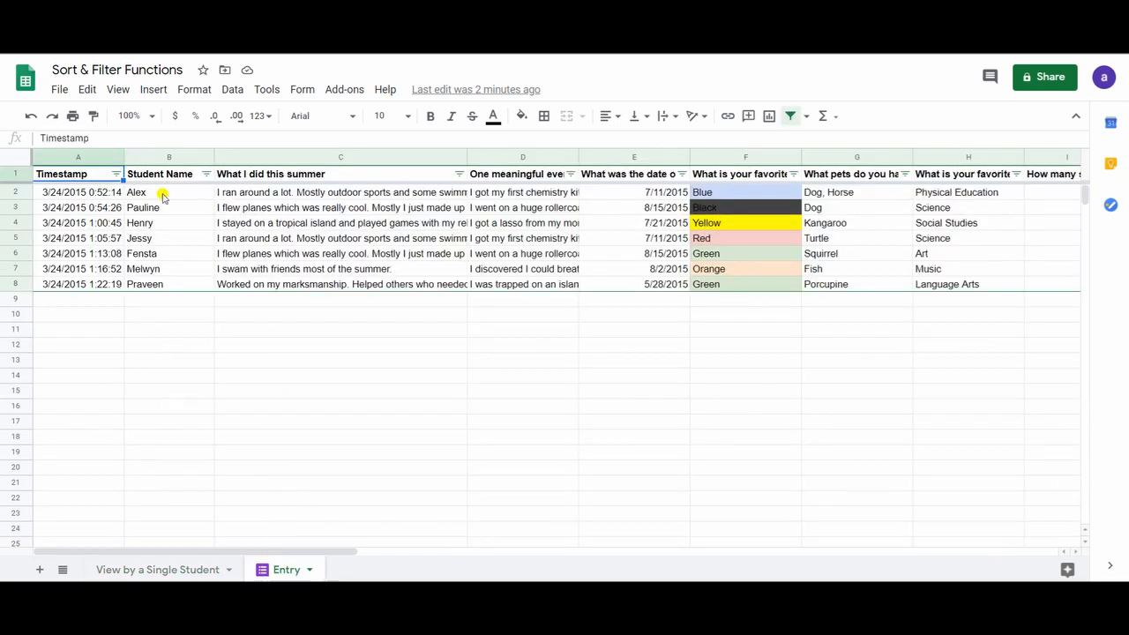
pyautogui.moveTo(159, 194); pyautogui.dragTo(167, 284)
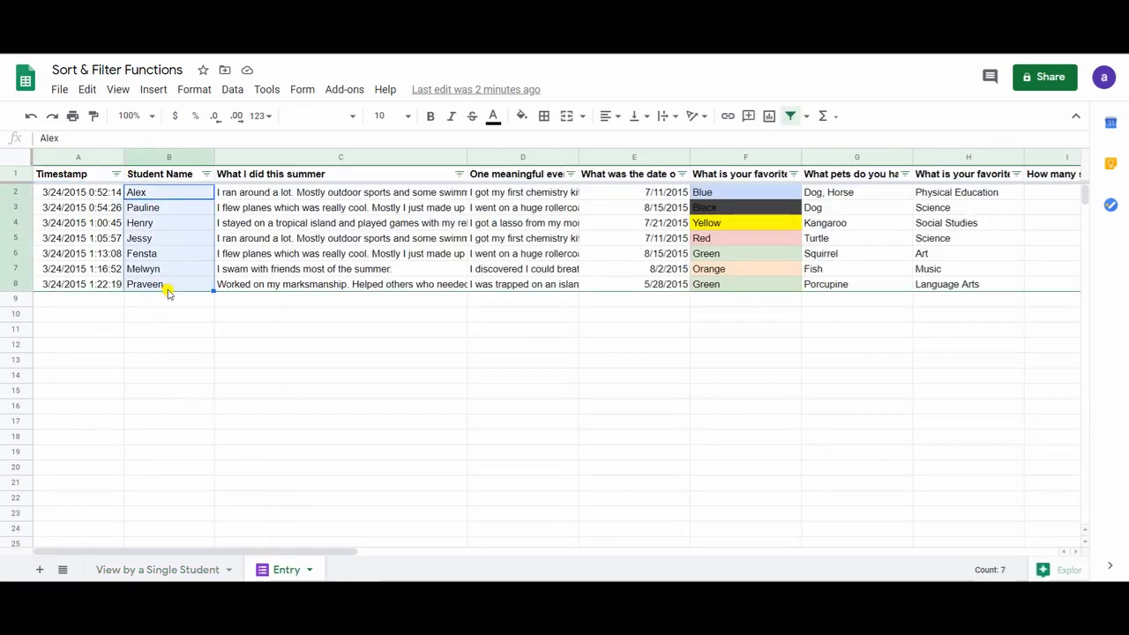
pyautogui.click(157, 569)
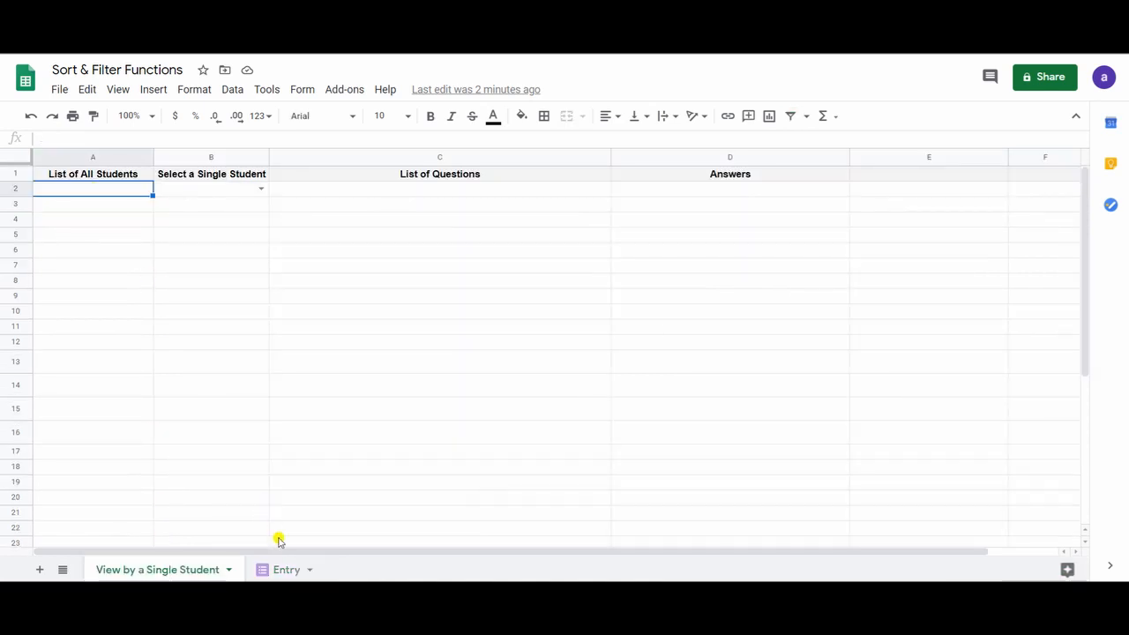
pyautogui.click(284, 569)
pyautogui.click(185, 567)
# - Enter the formula =sort(Entry!B2:B8) in cell A2 under List of All Students
pyautogui.write('=sor')
pyautogui.write('t')
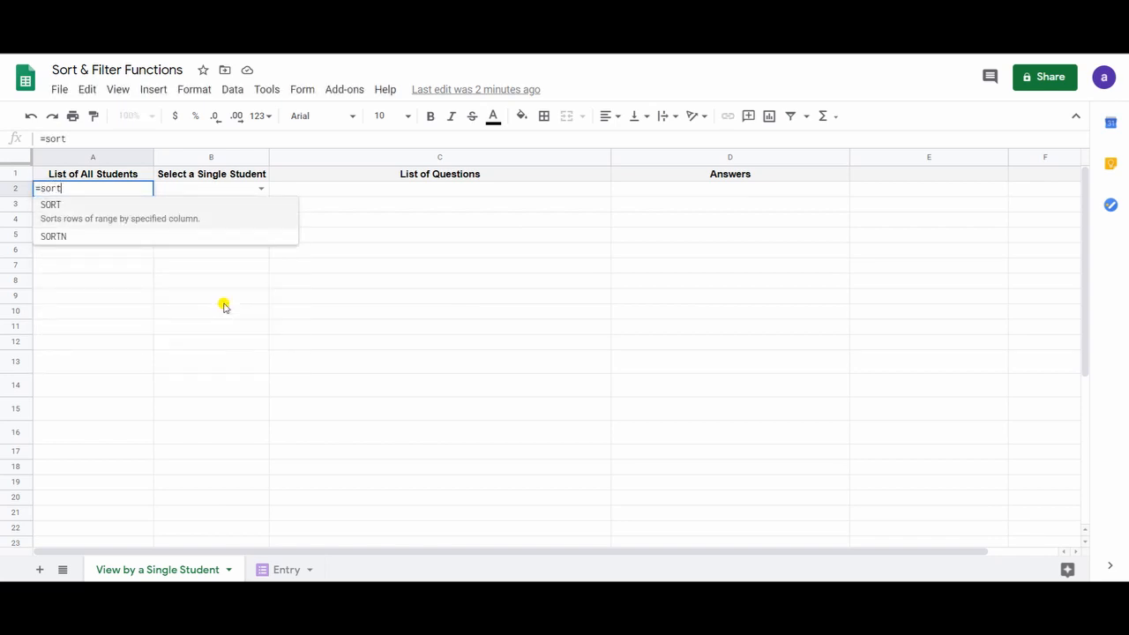
pyautogui.write('(')
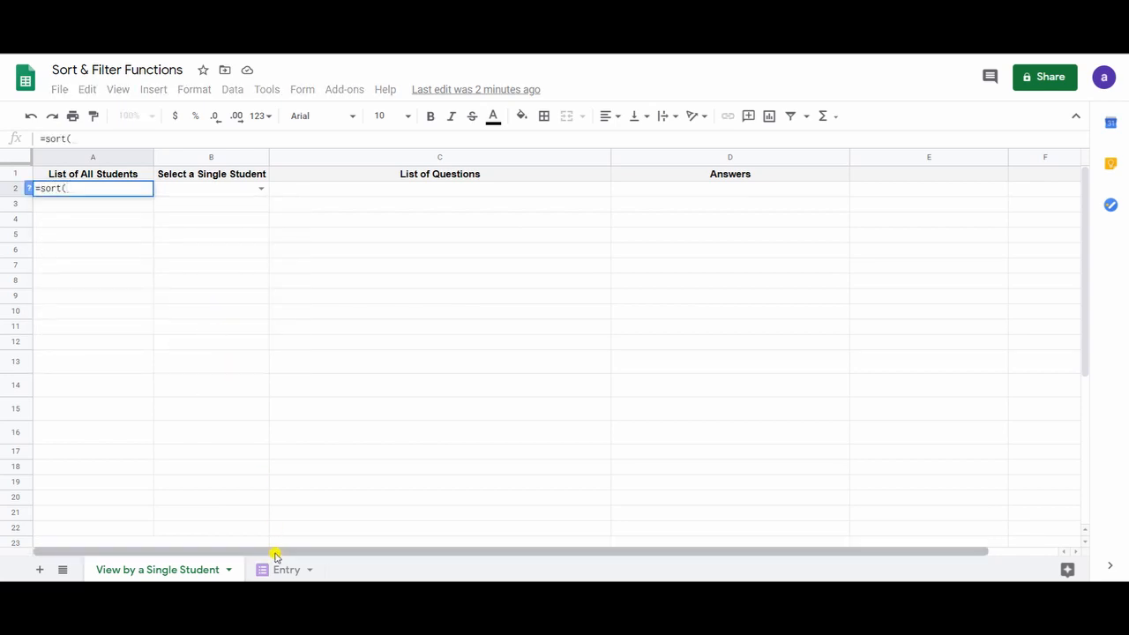
pyautogui.click(285, 569)
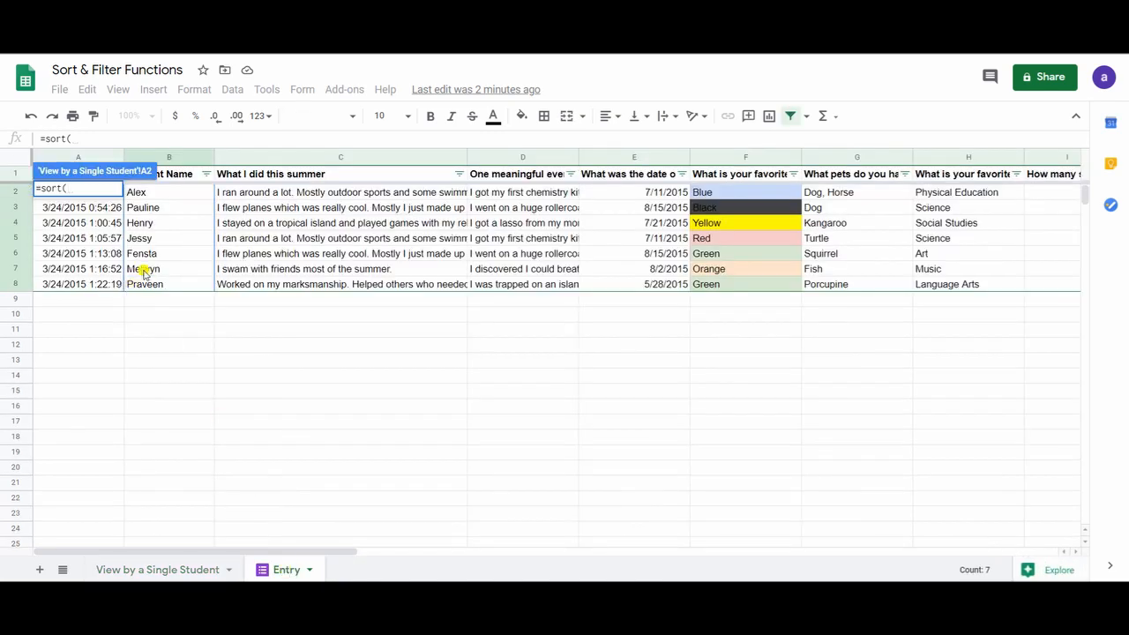
pyautogui.click(181, 196)
pyautogui.hotkey('ctrl', 'shift', 'Down')
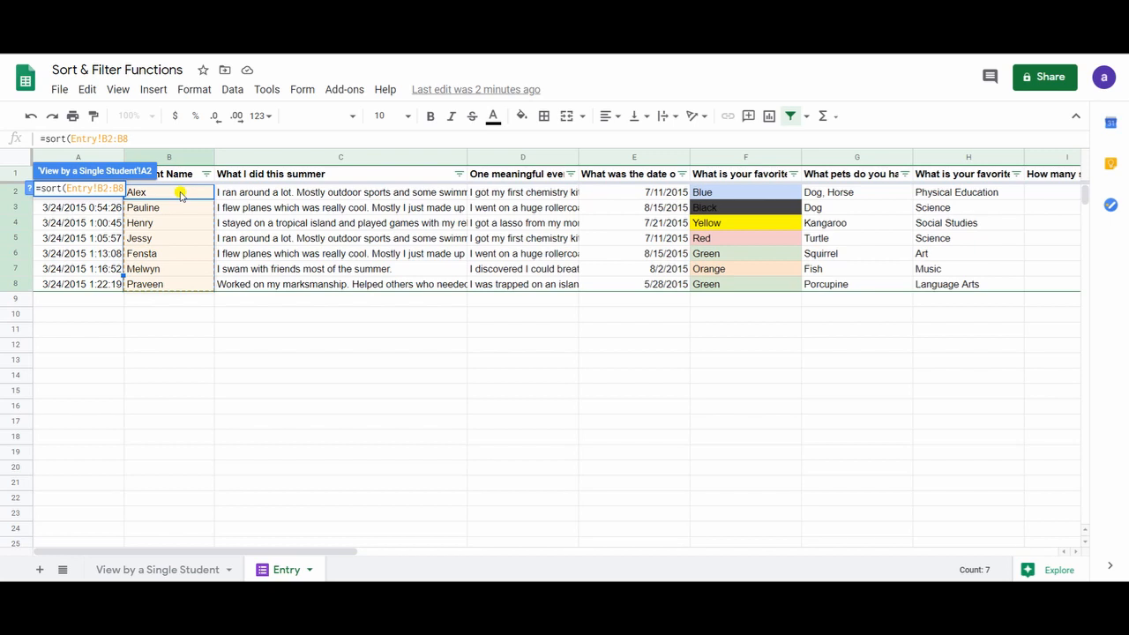
pyautogui.write(')')
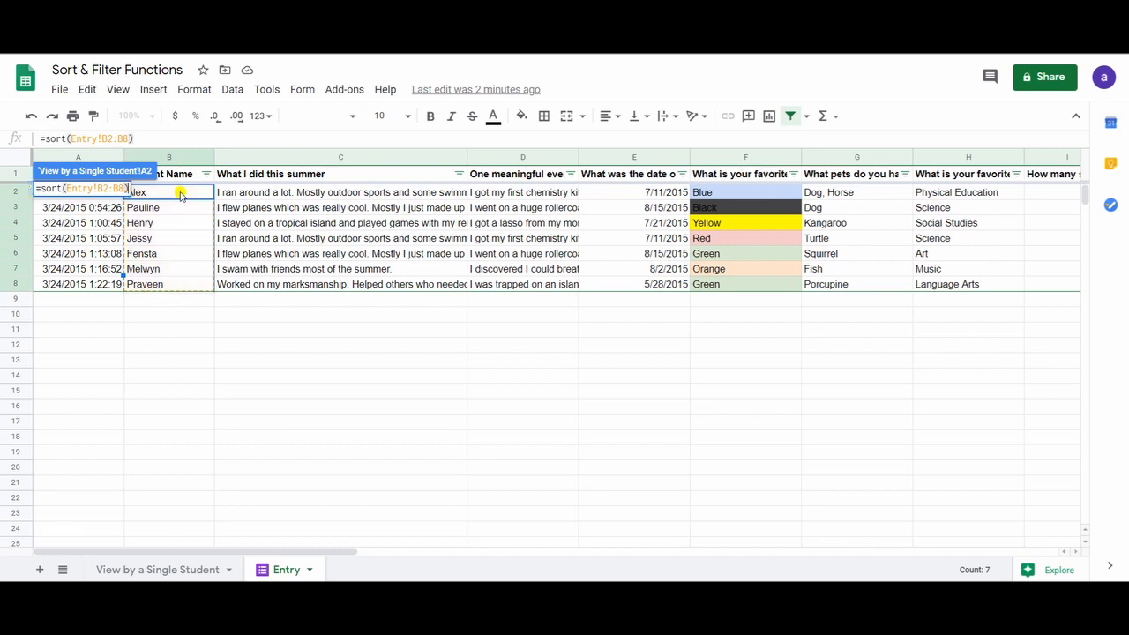
pyautogui.press('Return')
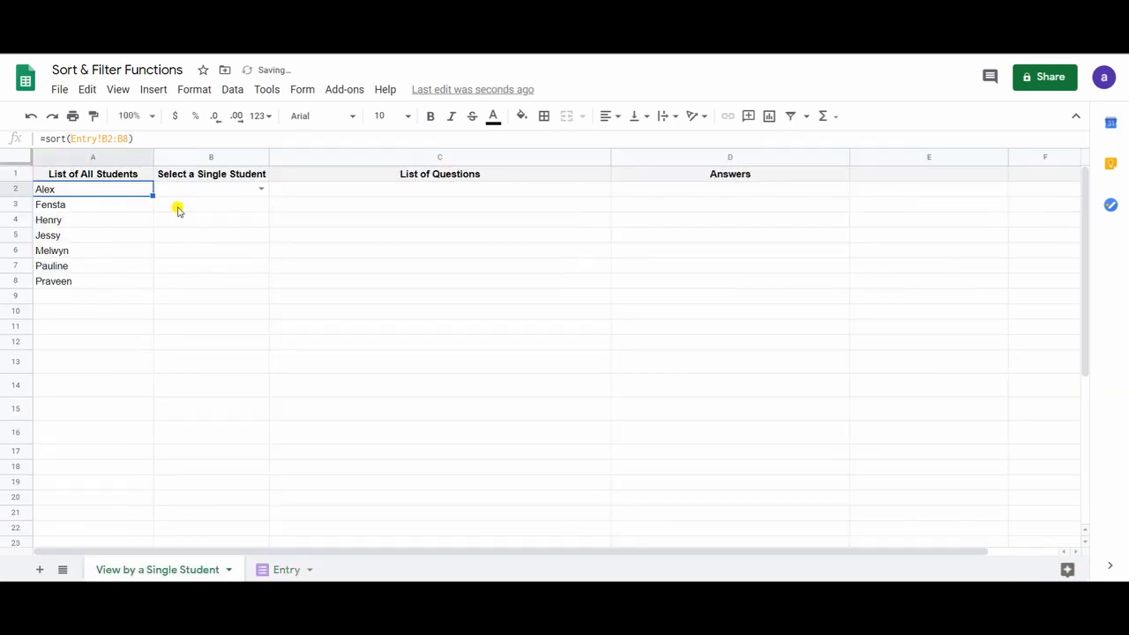
# - Re-enter the formula in A2 as =sort(Entry!B2:B8), picking the student names from the Entry sheet
pyautogui.write('=')
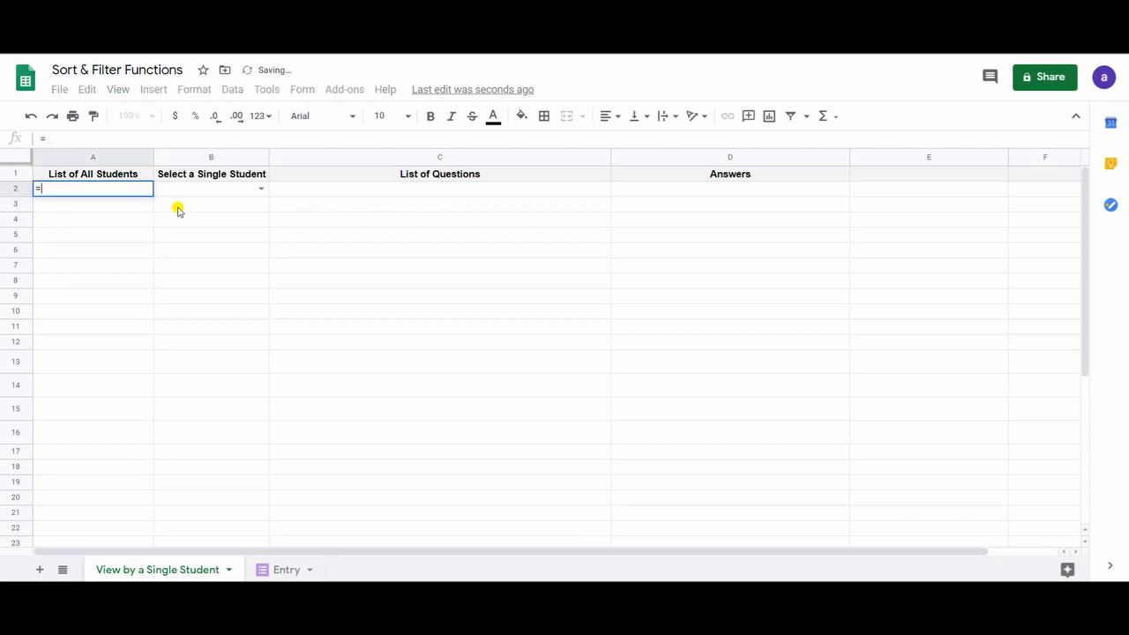
pyautogui.write('sort(')
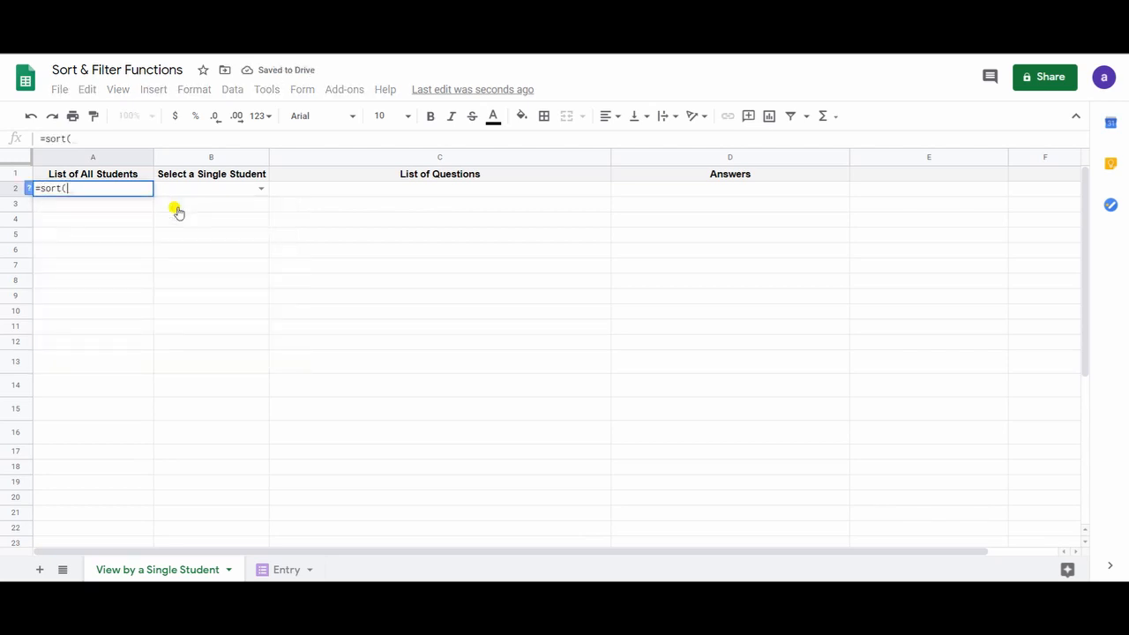
pyautogui.click(281, 574)
pyautogui.click(151, 192)
pyautogui.moveTo(152, 191); pyautogui.dragTo(157, 288)
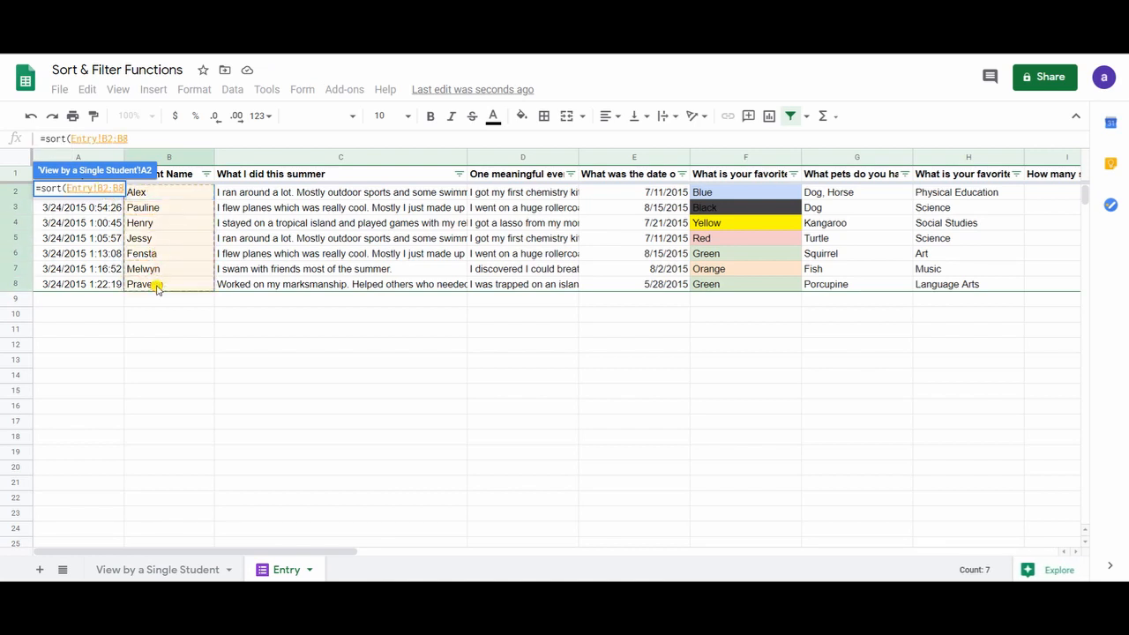
pyautogui.press('Return')
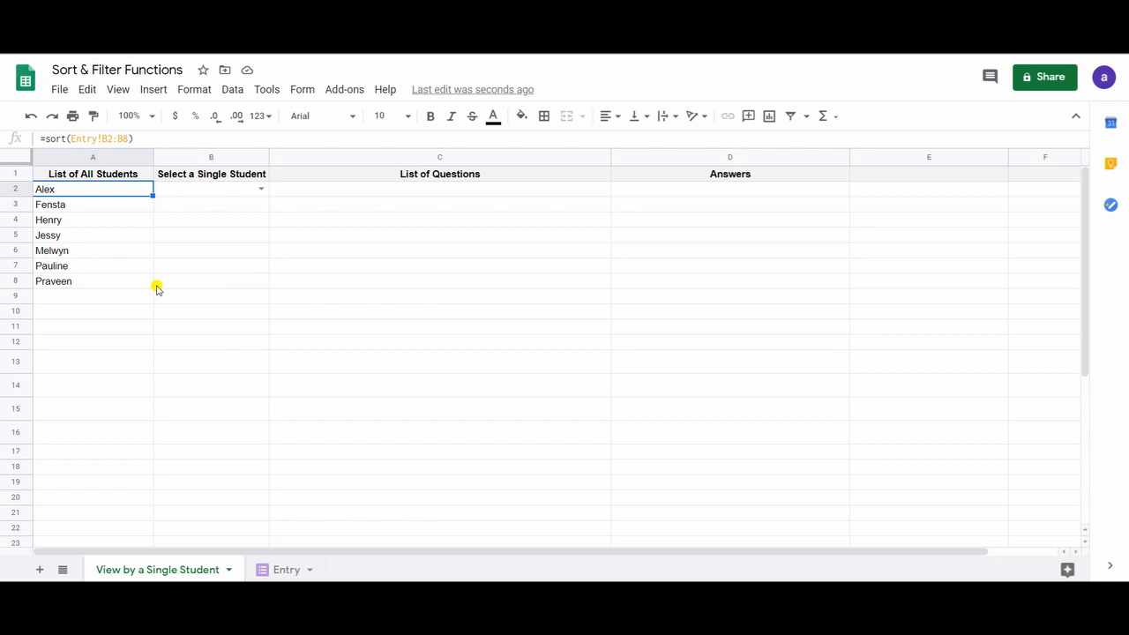
# - Remove the existing data validation from cell B2 under Select a Single Student
pyautogui.click(226, 191)
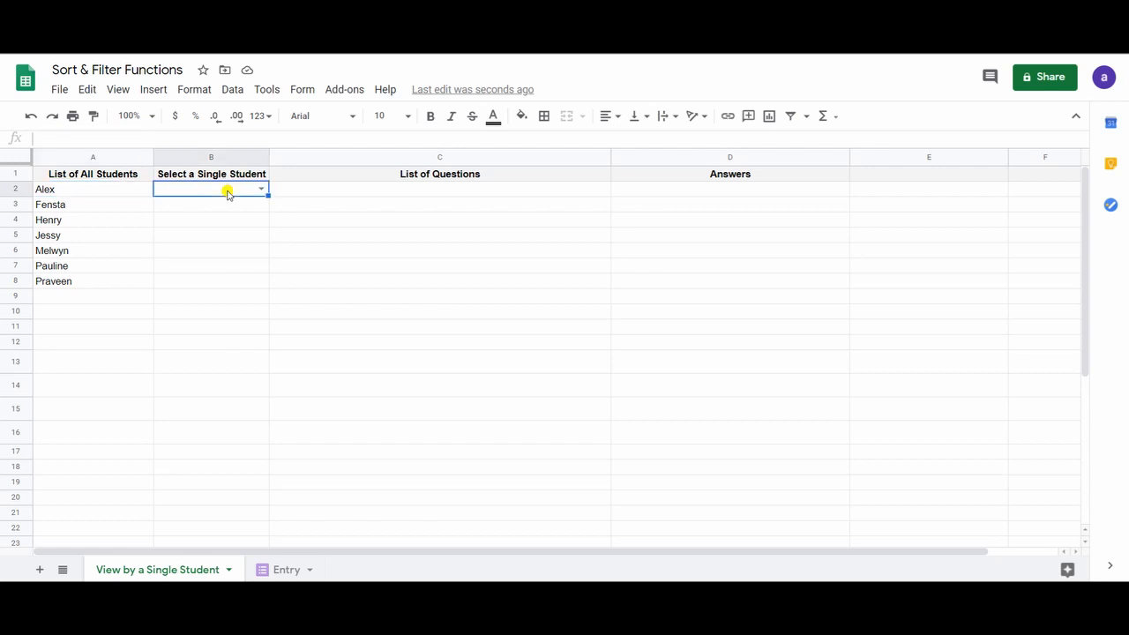
pyautogui.click(242, 206)
pyautogui.click(251, 191)
pyautogui.rightClick(248, 191)
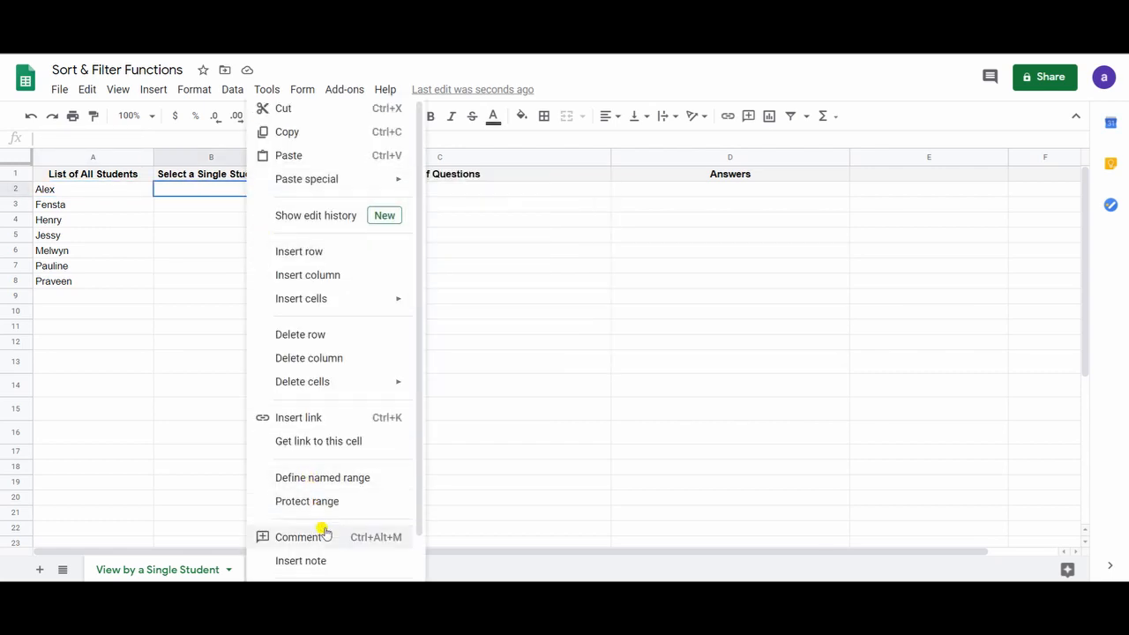
pyautogui.scroll(-1, 325, 530)
pyautogui.click(323, 569)
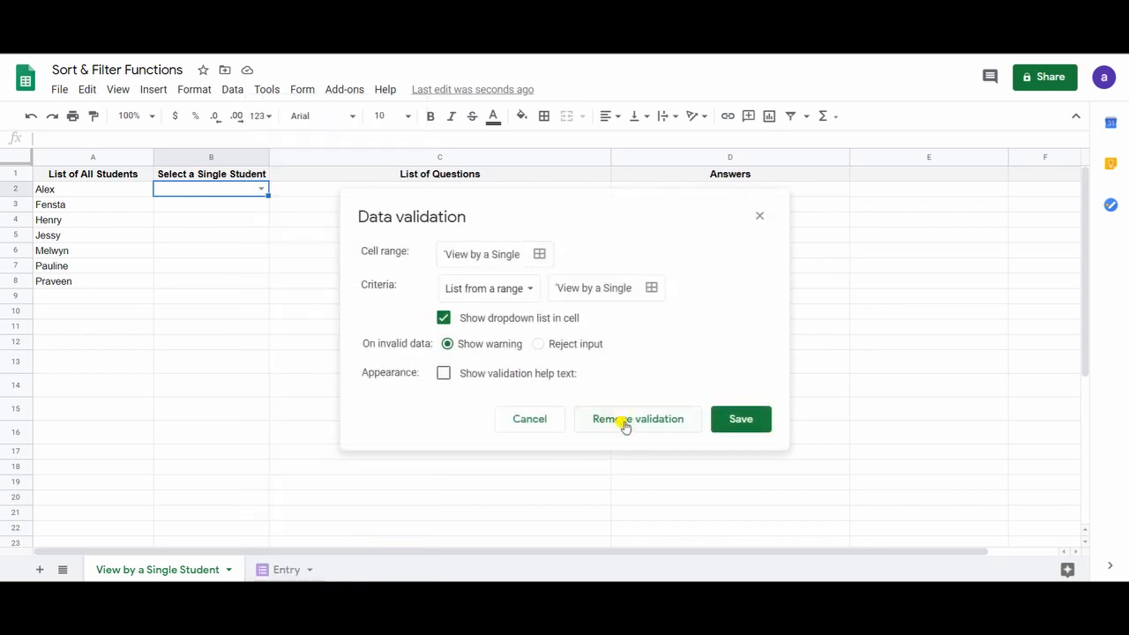
pyautogui.click(612, 424)
pyautogui.click(261, 222)
pyautogui.click(241, 191)
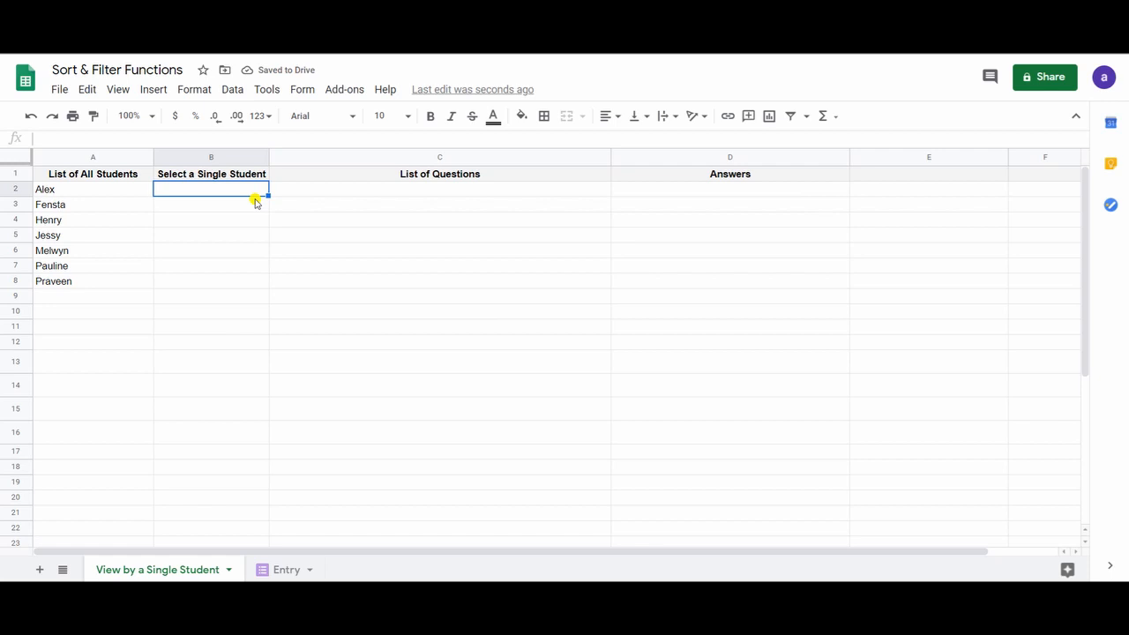
# - Add data validation to B2 as a drop-down list from range A2:A8, and check the choices it offers
pyautogui.moveTo(115, 174); pyautogui.dragTo(121, 284)
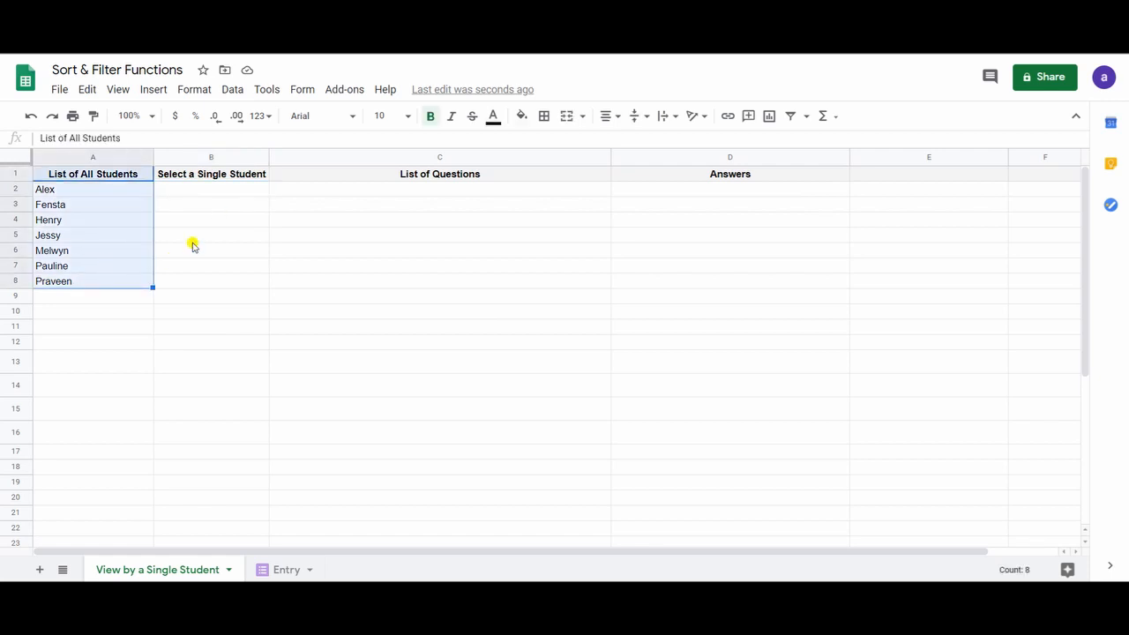
pyautogui.click(234, 199)
pyautogui.click(245, 189)
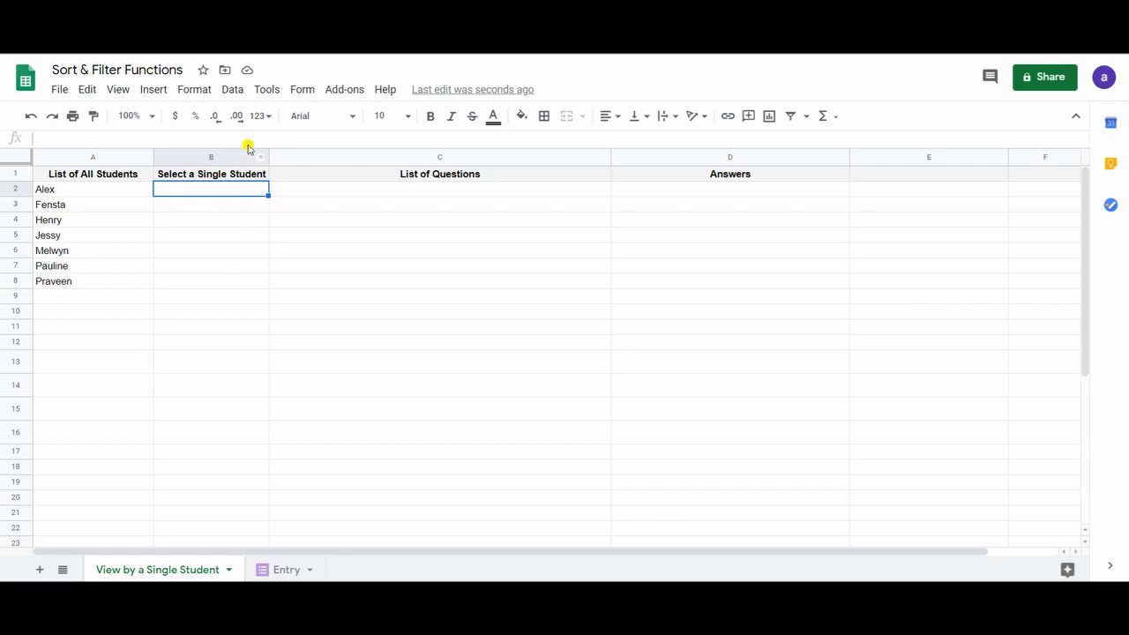
pyautogui.click(232, 92)
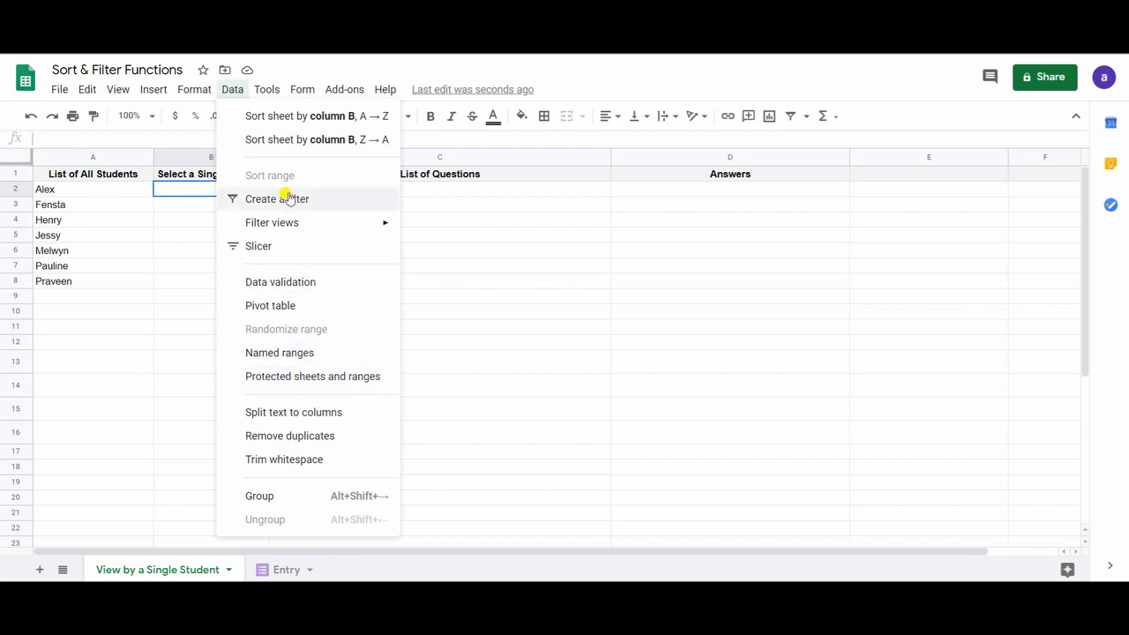
pyautogui.click(309, 284)
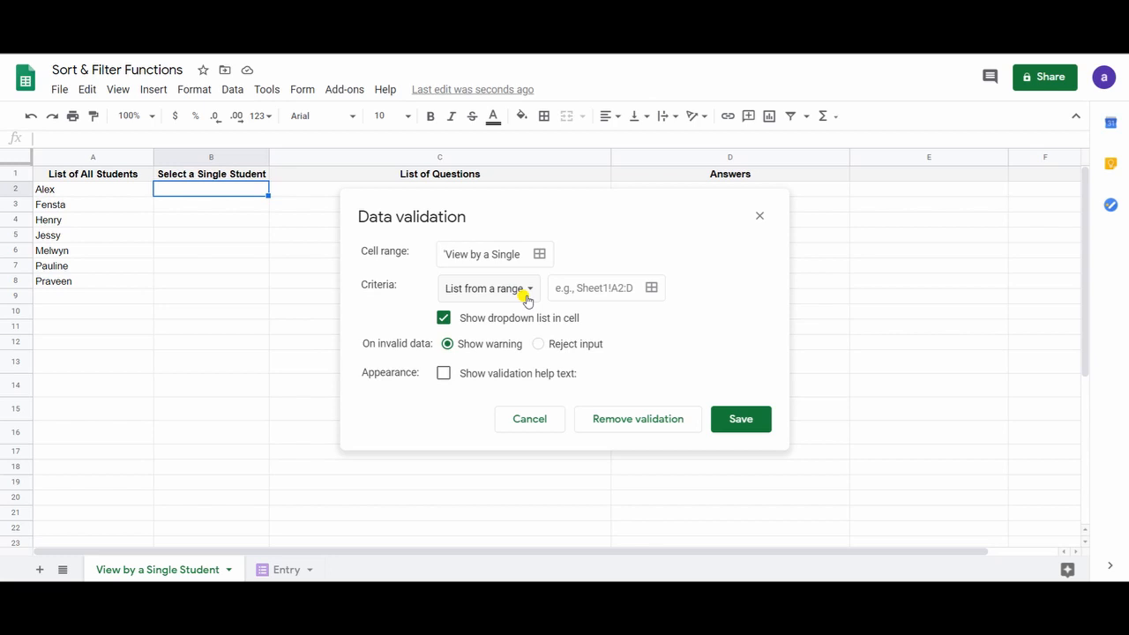
pyautogui.click(651, 289)
pyautogui.moveTo(87, 192); pyautogui.dragTo(88, 282)
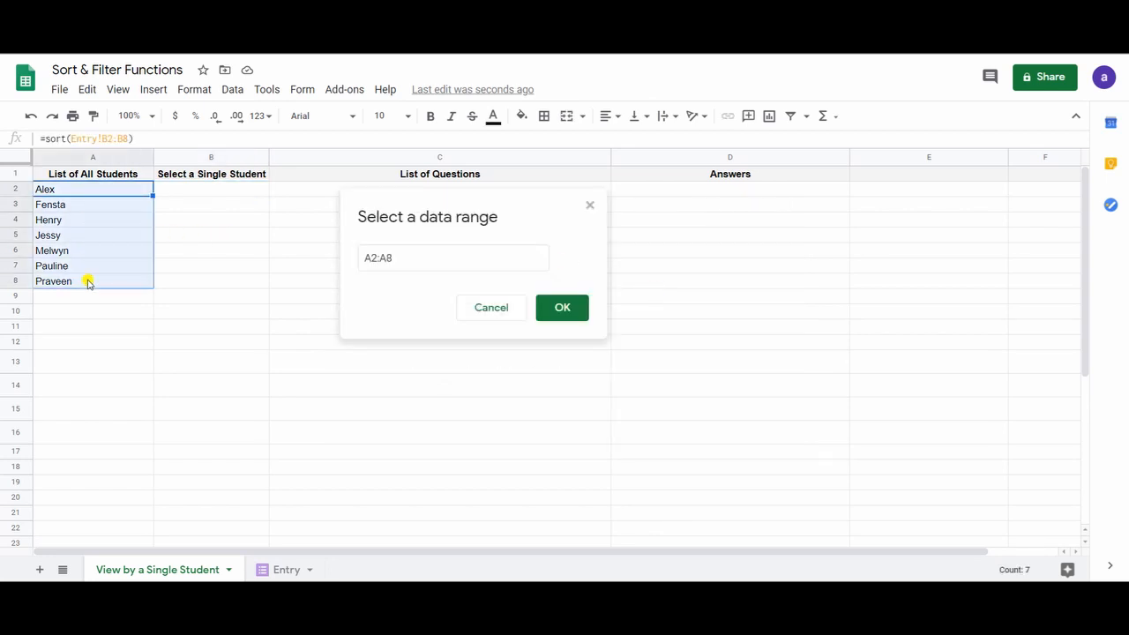
pyautogui.click(550, 308)
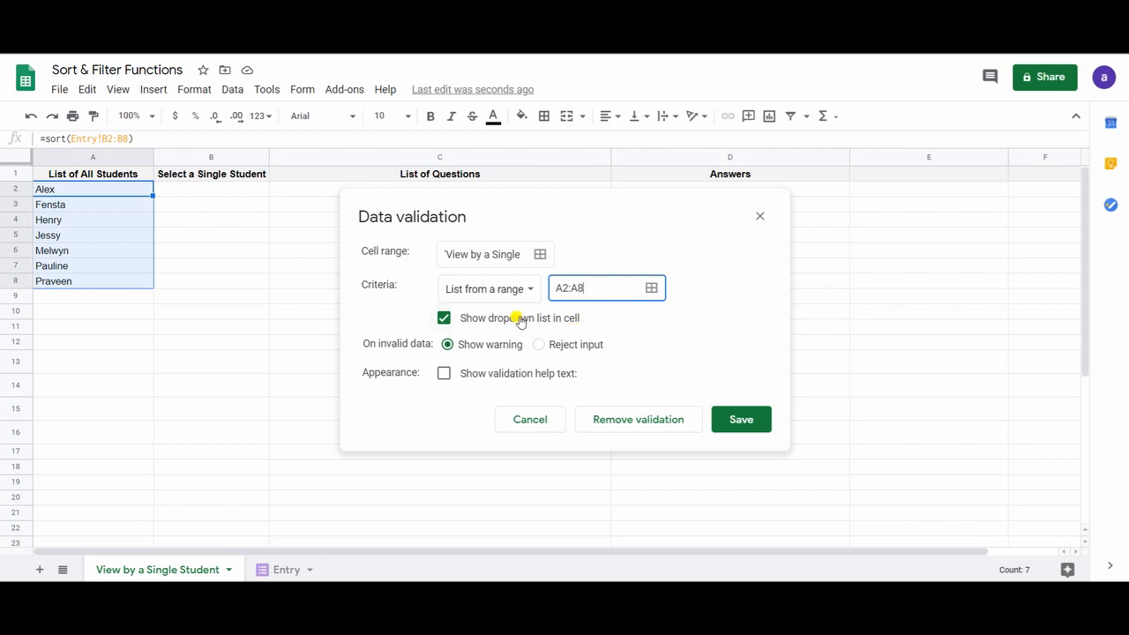
pyautogui.click(739, 421)
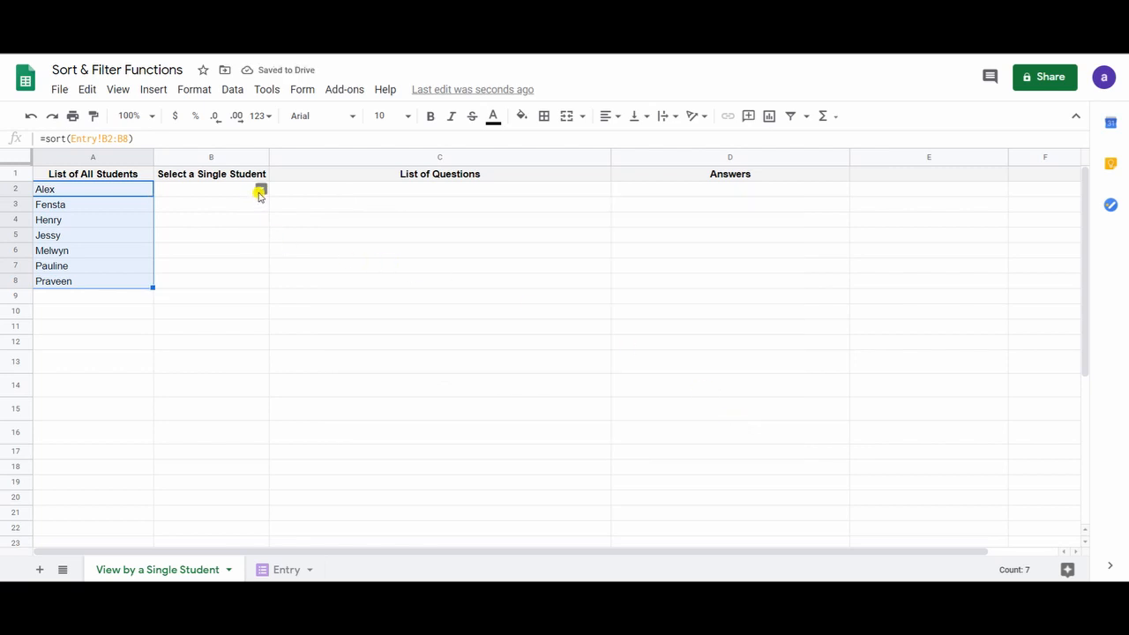
pyautogui.click(258, 189)
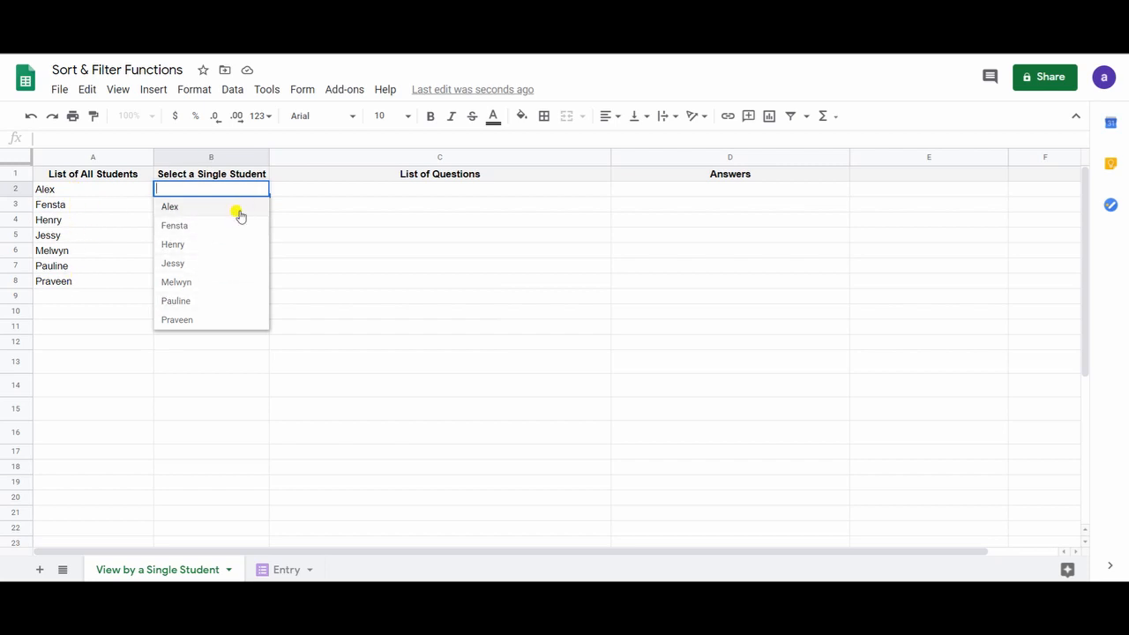
pyautogui.click(403, 237)
# - Copy the header row of questions, row 1, from the Entry sheet and return to the View by a Single Student sheet
pyautogui.click(448, 195)
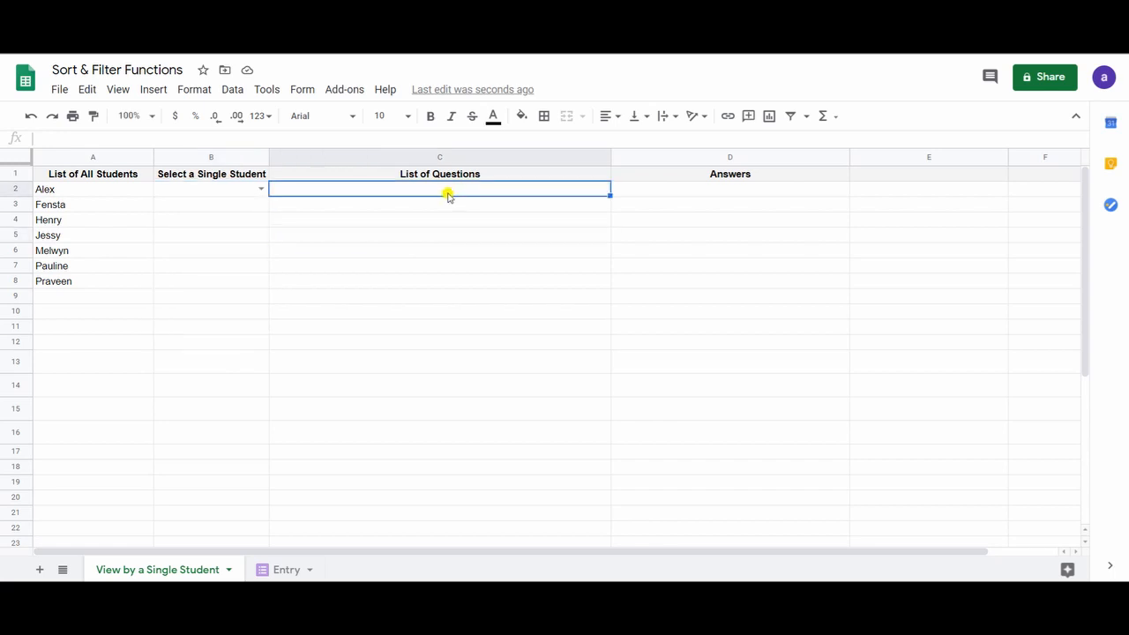
pyautogui.click(283, 570)
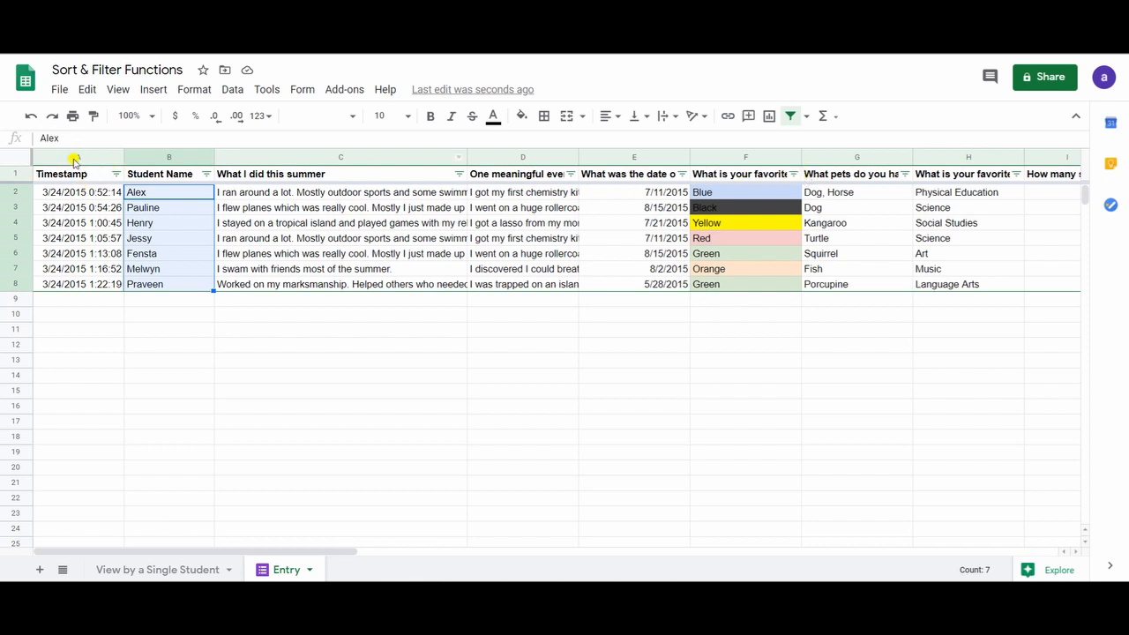
pyautogui.click(3, 174)
pyautogui.click(5, 173)
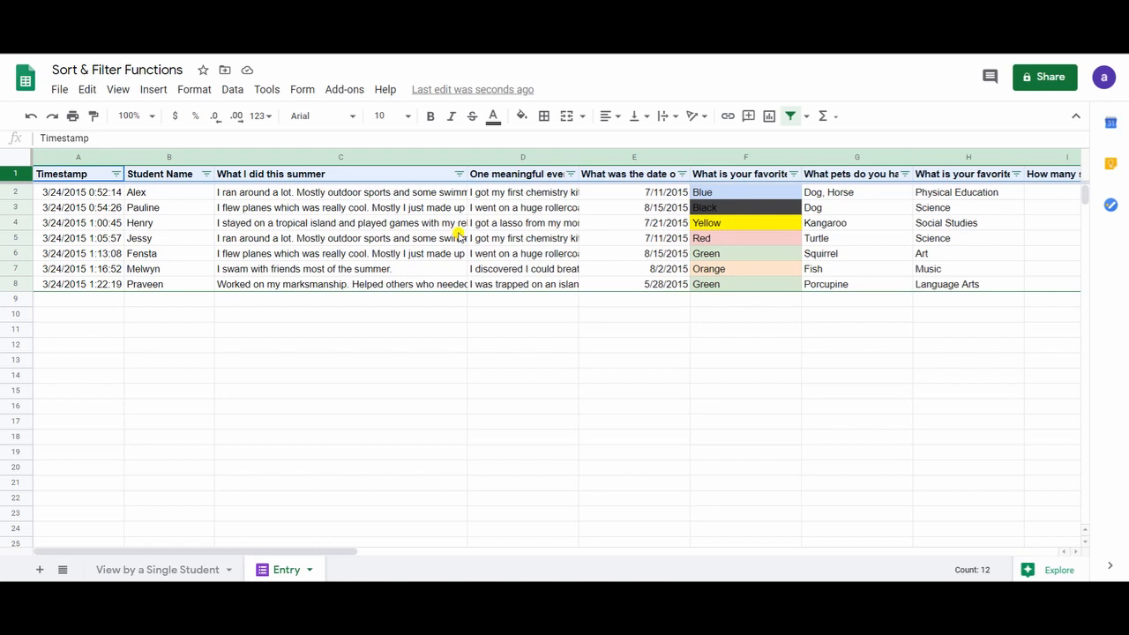
pyautogui.click(187, 571)
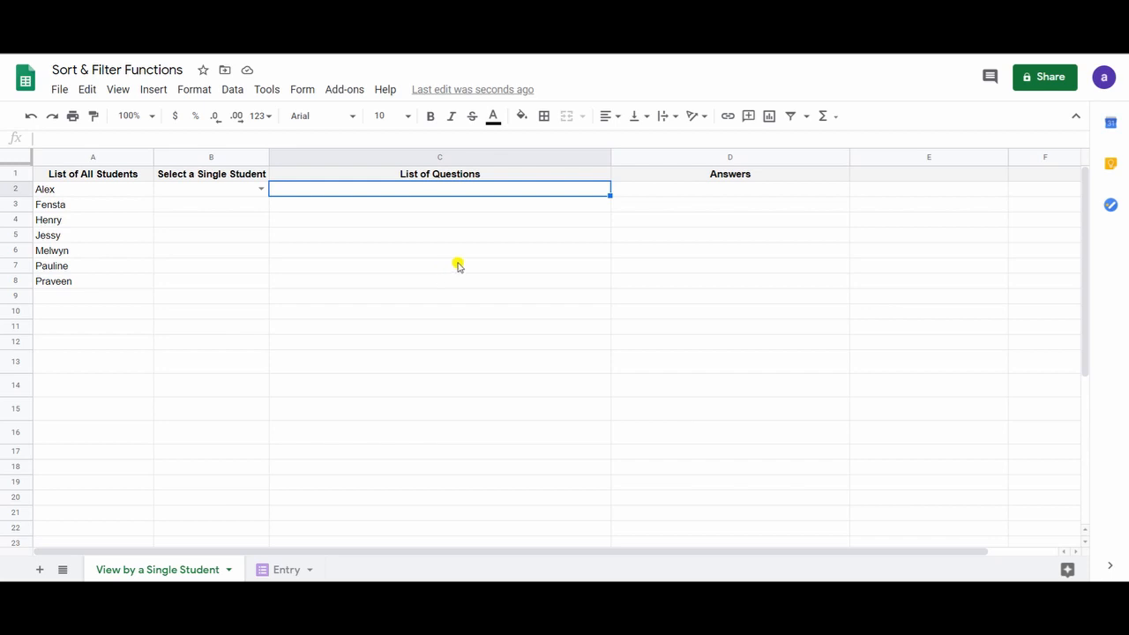
pyautogui.click(284, 570)
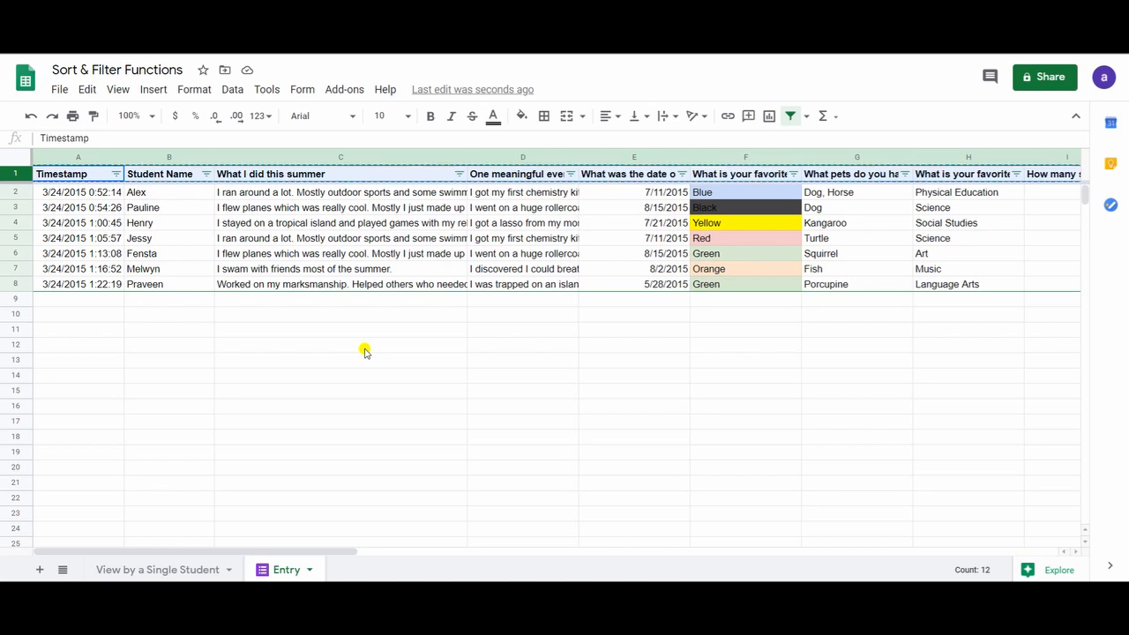
pyautogui.click(183, 570)
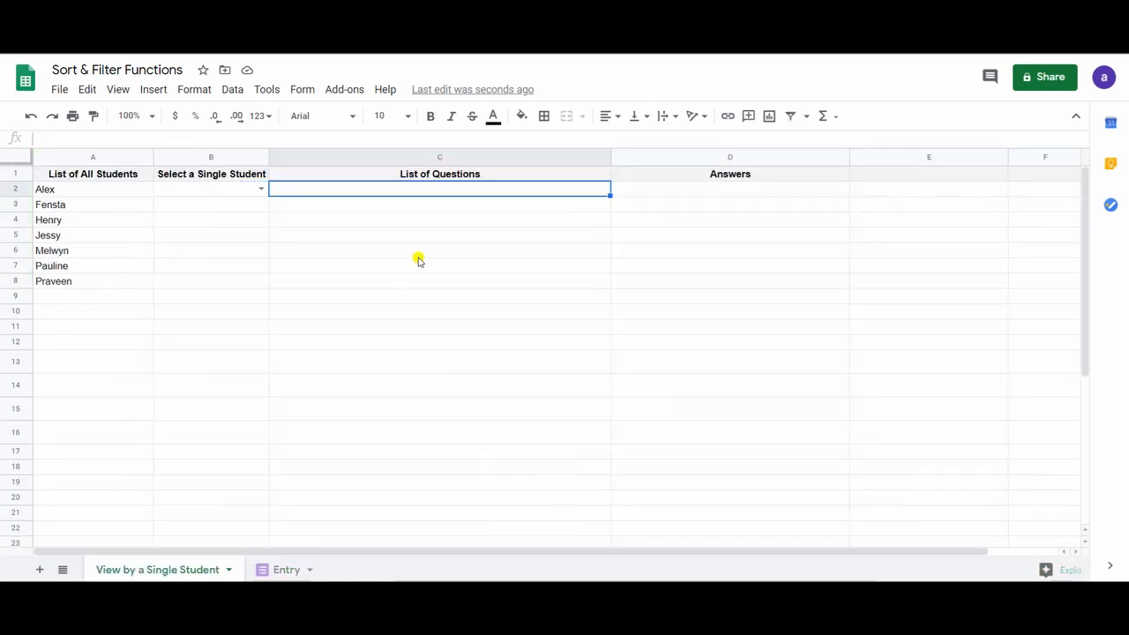
# - Paste the copied headers transposed into C2 under List of Questions, and compare them with the Entry sheet
pyautogui.rightClick(444, 190)
pyautogui.moveTo(442, 189)
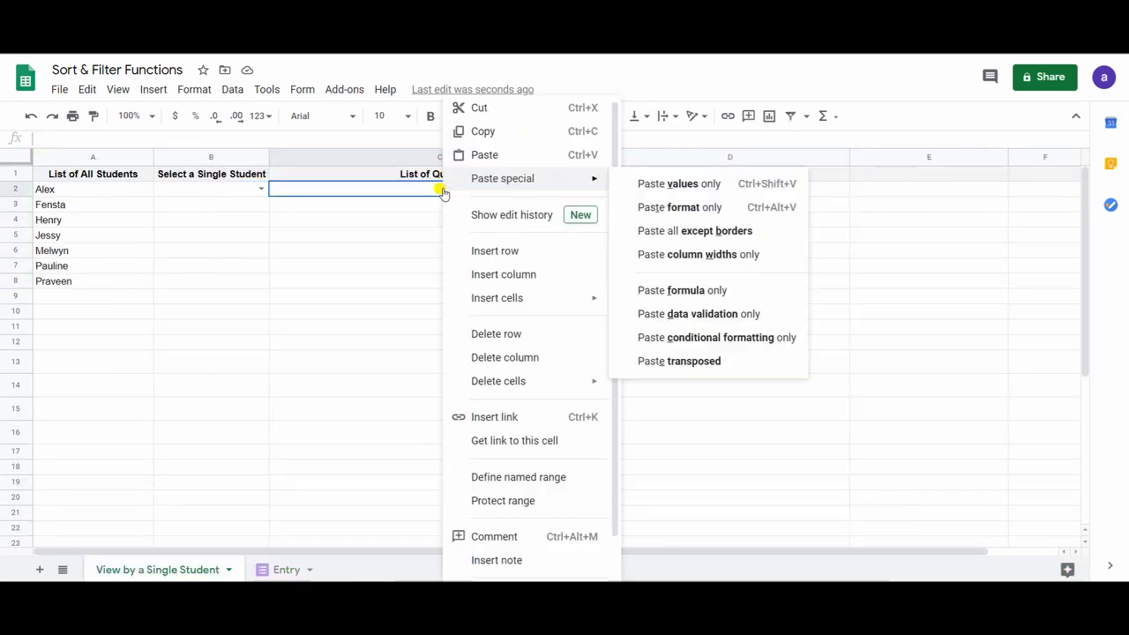
pyautogui.click(388, 217)
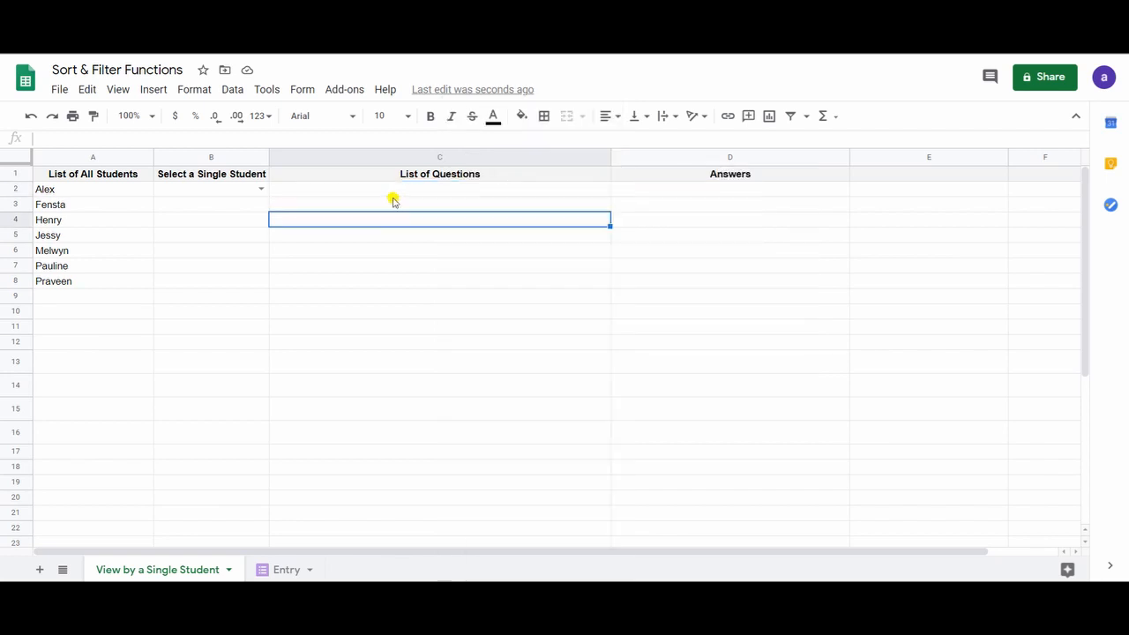
pyautogui.rightClick(436, 192)
pyautogui.moveTo(435, 187)
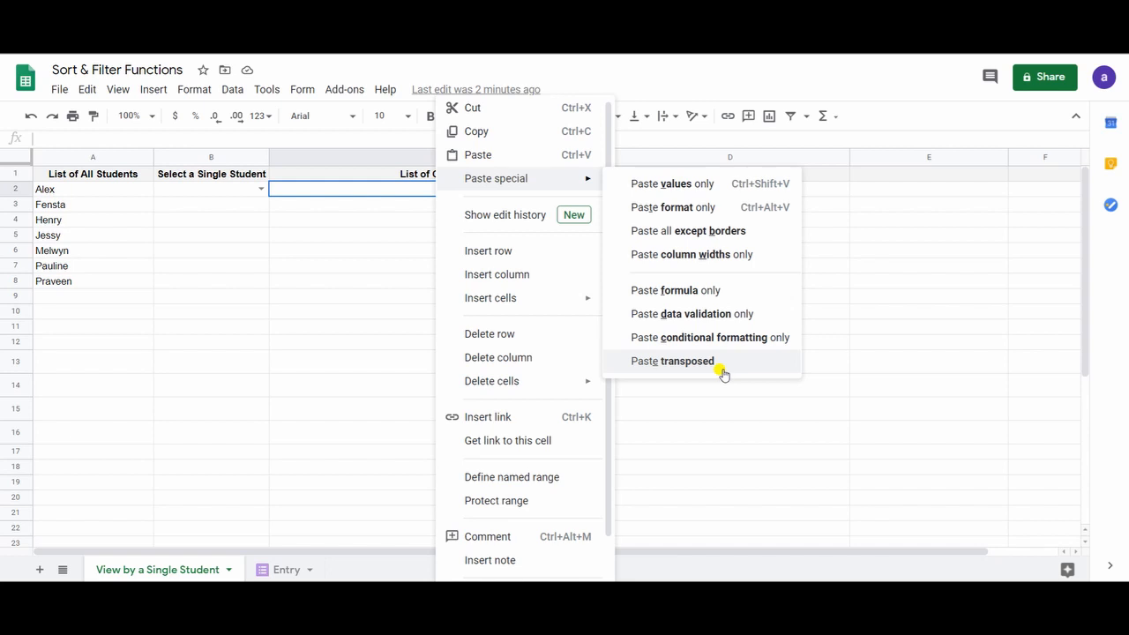
pyautogui.click(722, 371)
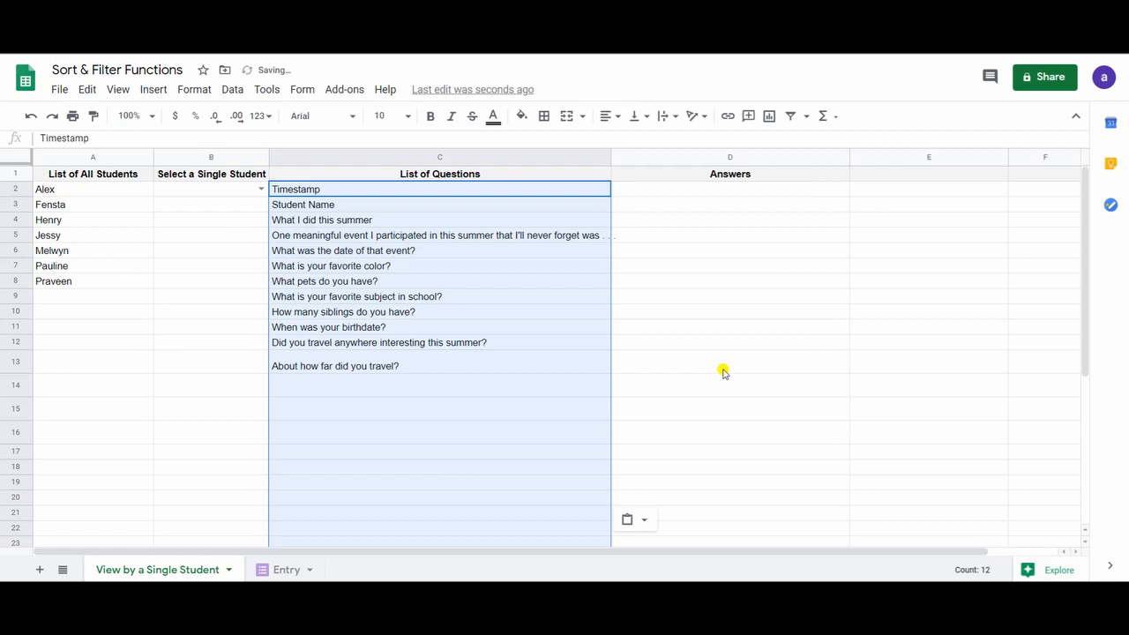
pyautogui.click(262, 567)
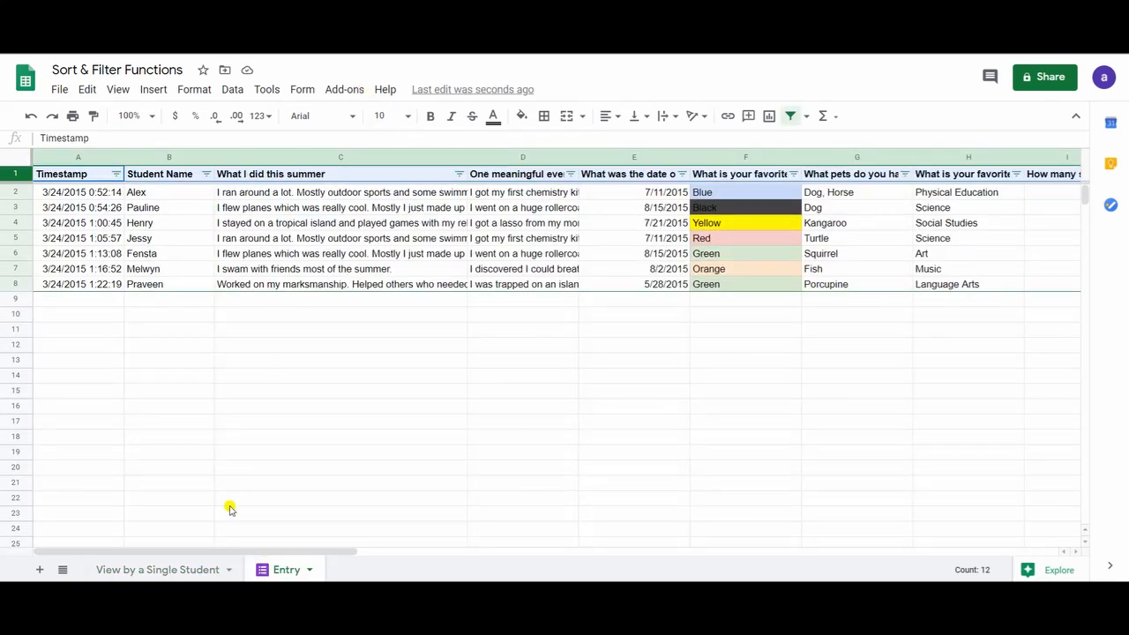
pyautogui.click(191, 570)
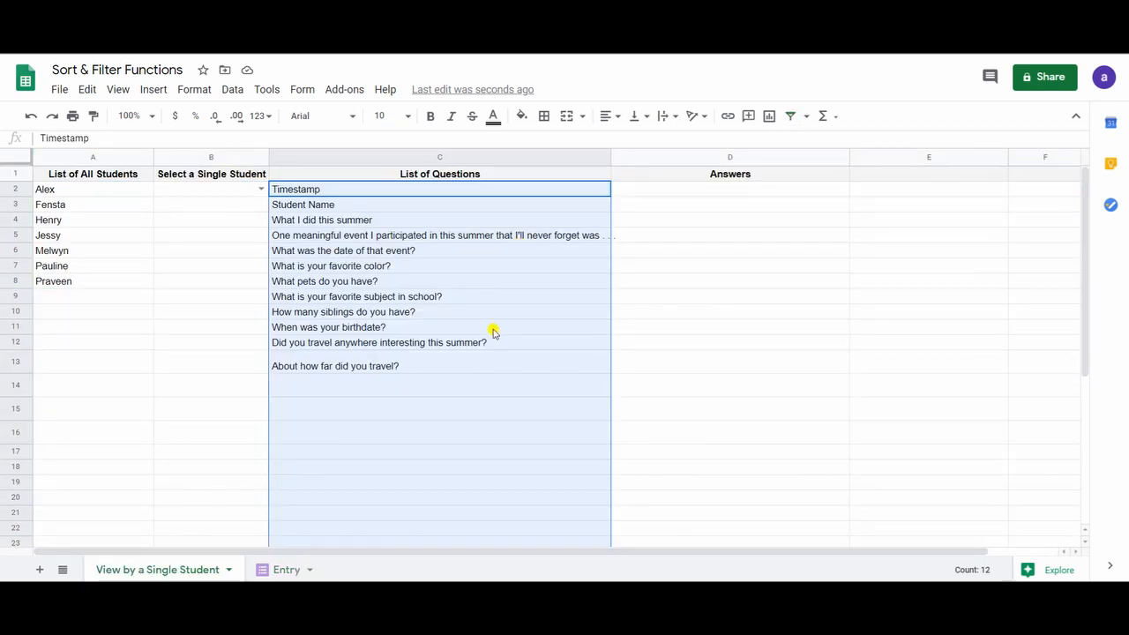
pyautogui.click(743, 312)
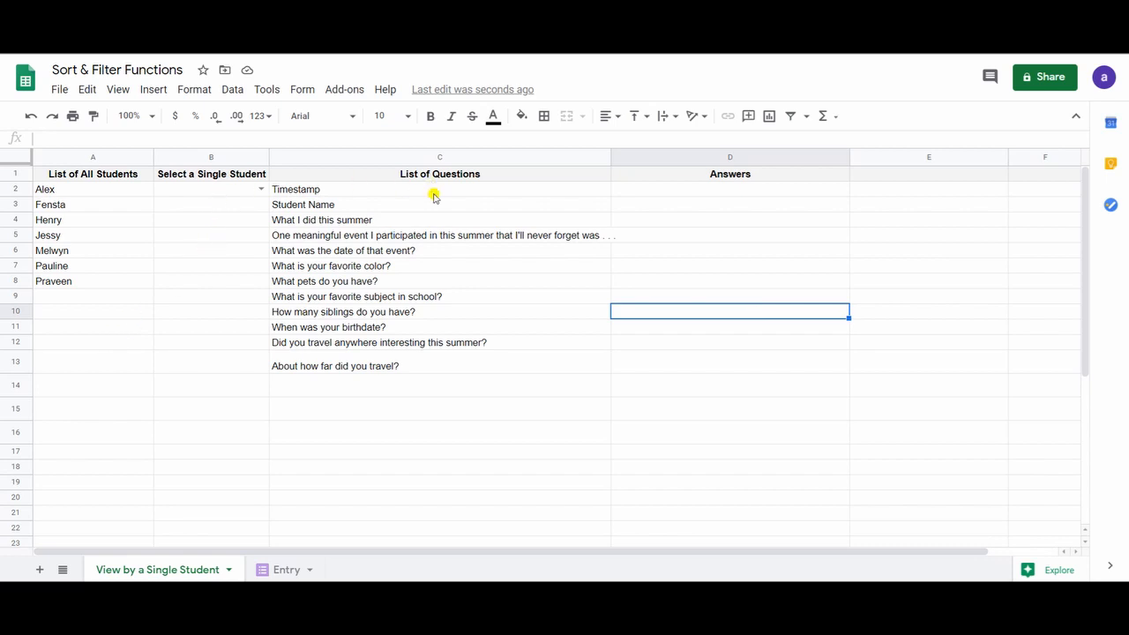
# - Clear the existing formula in D2 under Answers and begin a new one with =TRANSPOSE(filter(
pyautogui.click(745, 191)
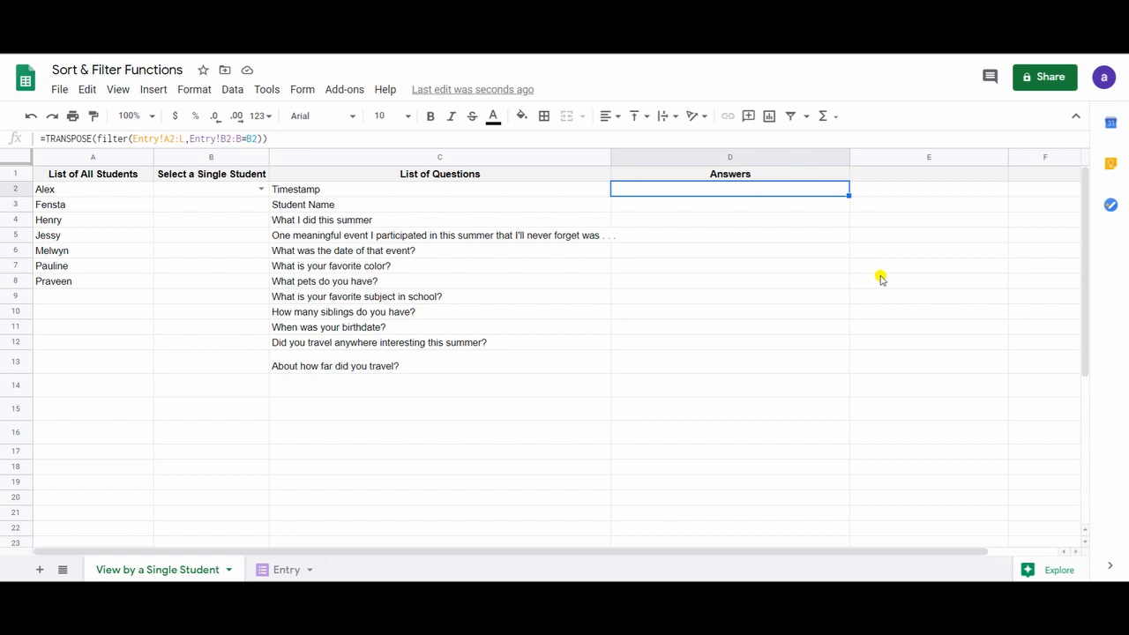
pyautogui.press('Delete')
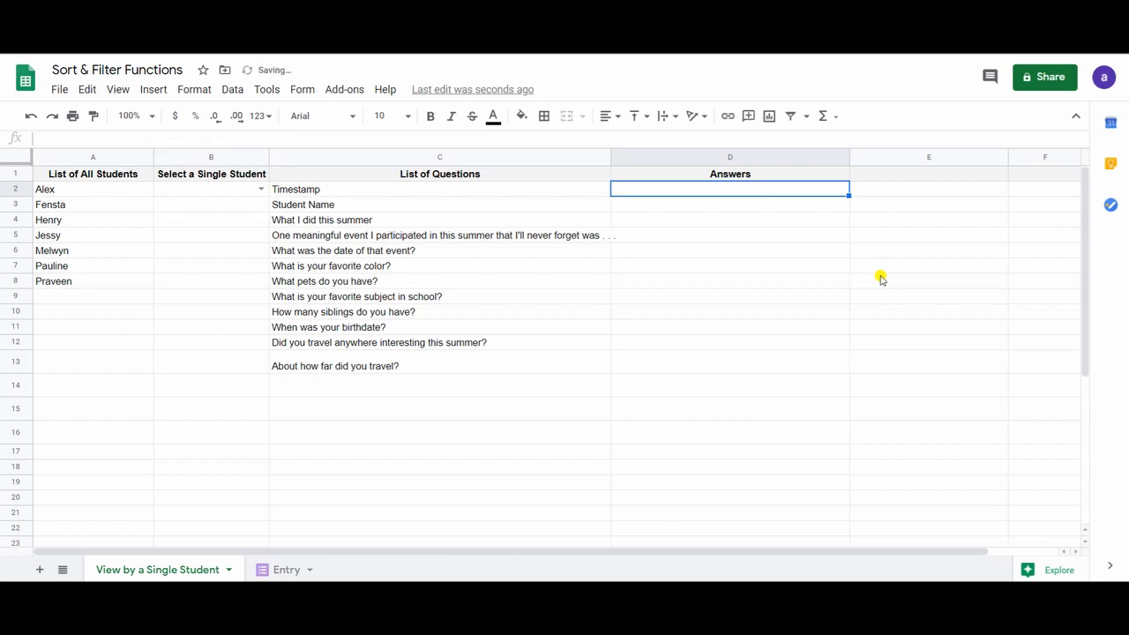
pyautogui.write('=tras')
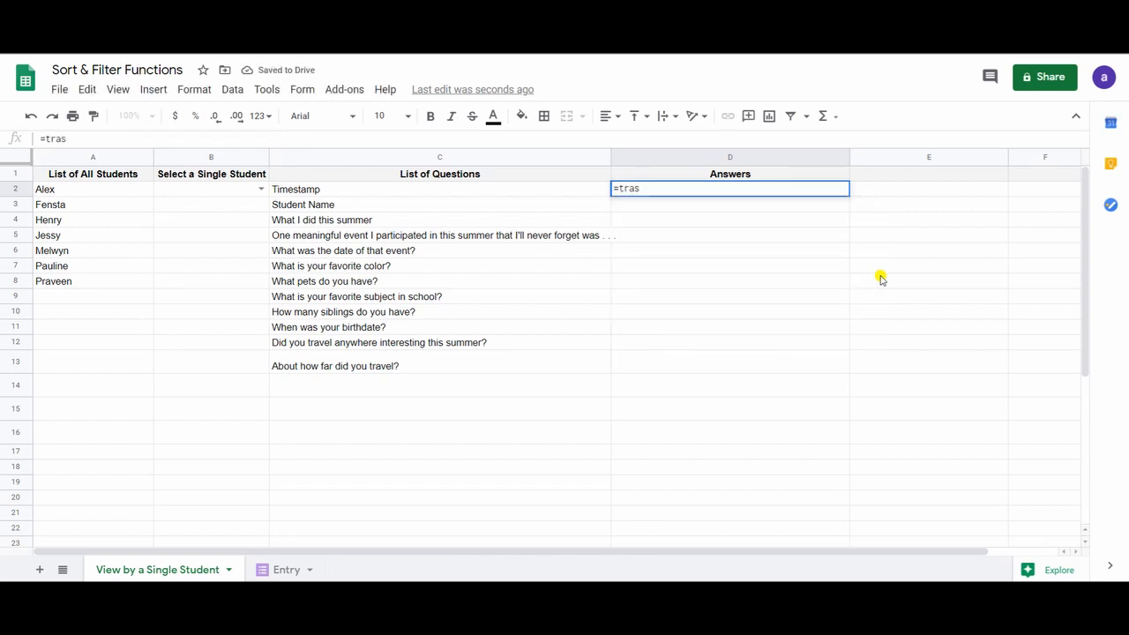
pyautogui.press('BackSpace')
pyautogui.write('ns')
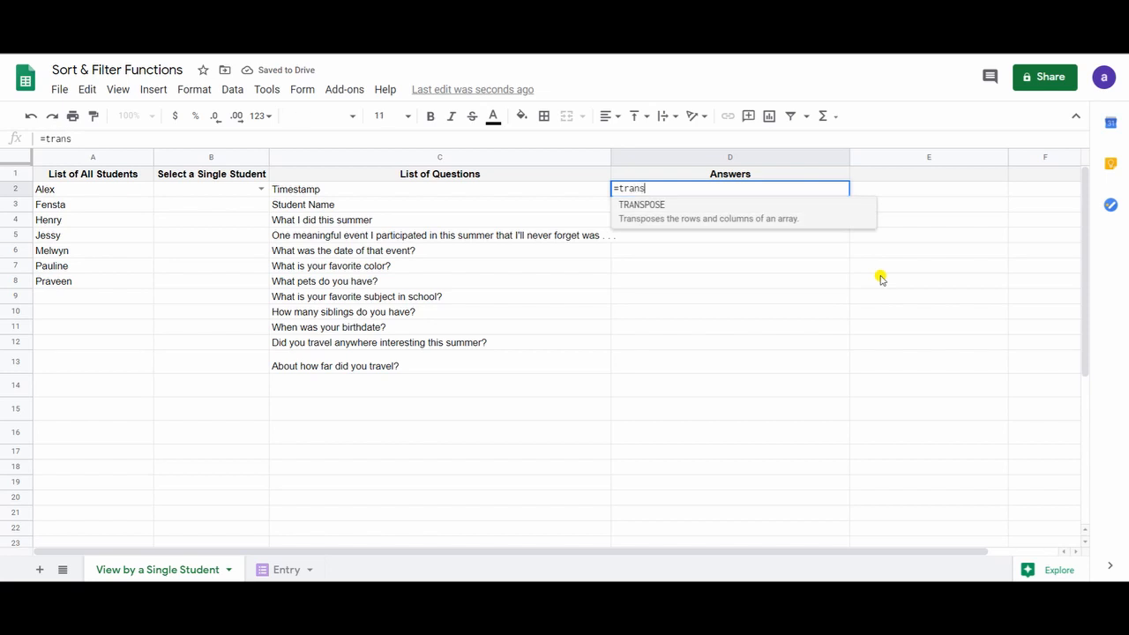
pyautogui.press('Tab')
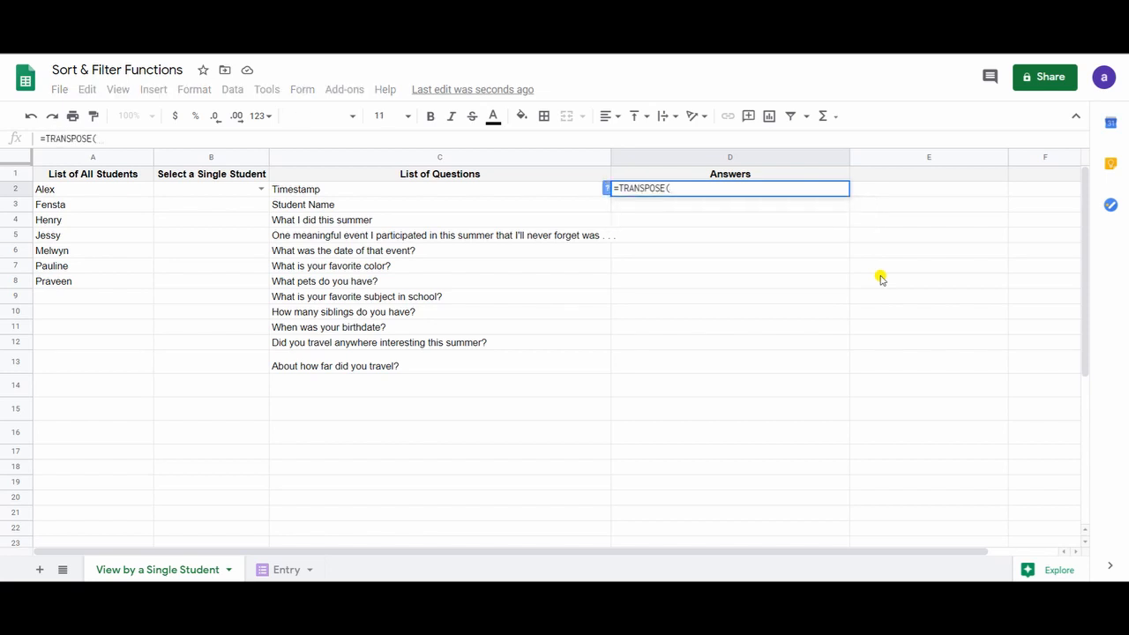
pyautogui.write('filter')
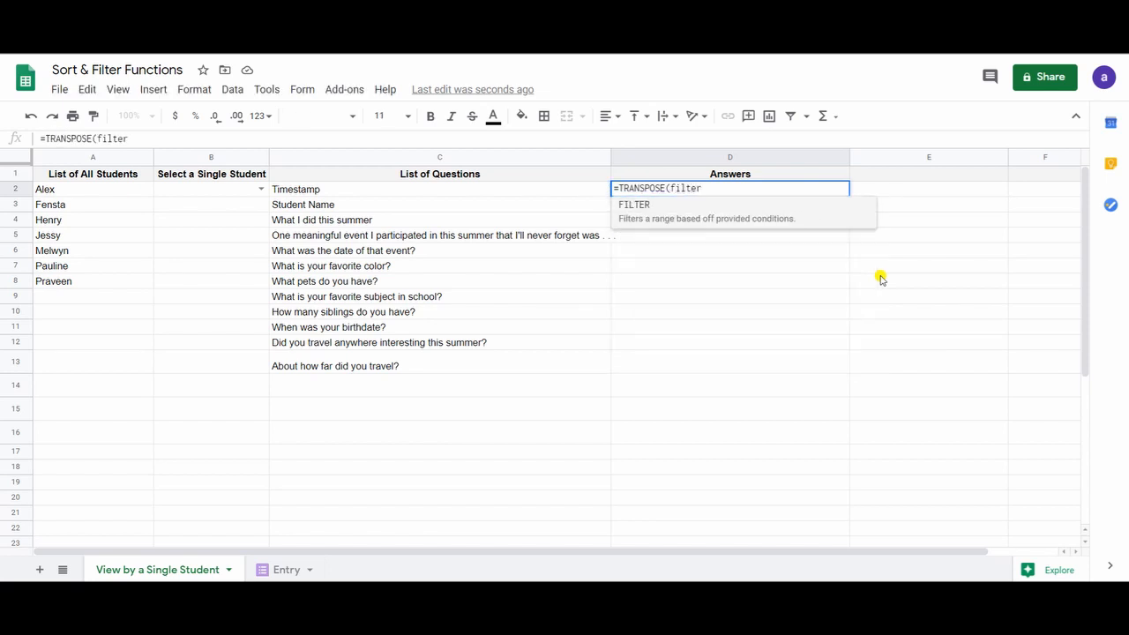
pyautogui.write('(')
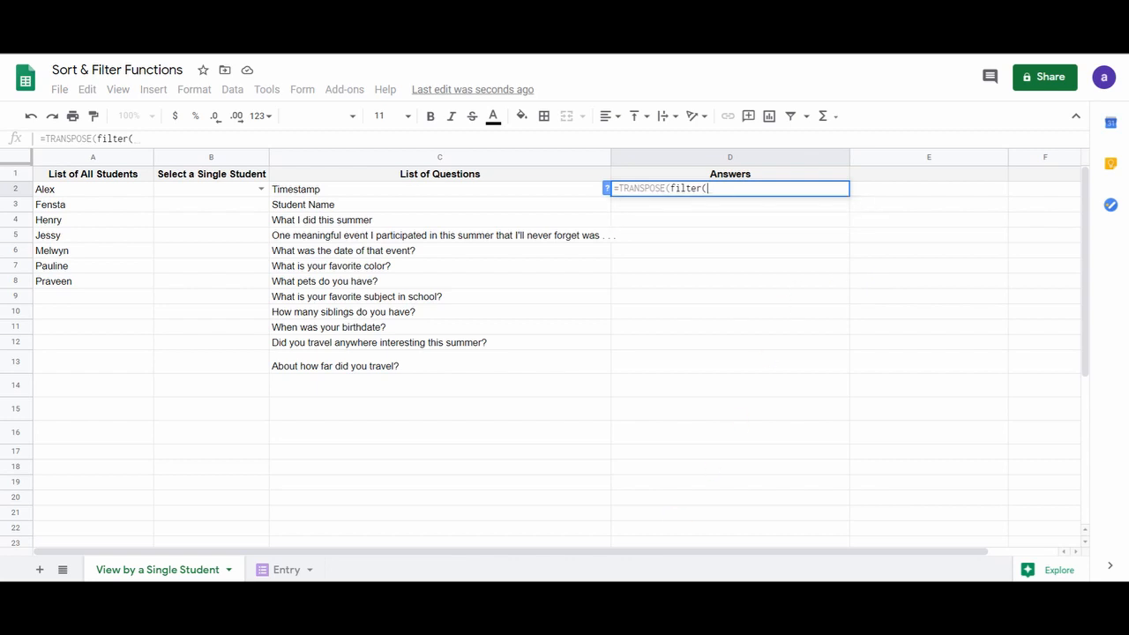
# - Set the FILTER source range in the D2 formula to Entry!A2:L, followed by a comma
pyautogui.click(291, 569)
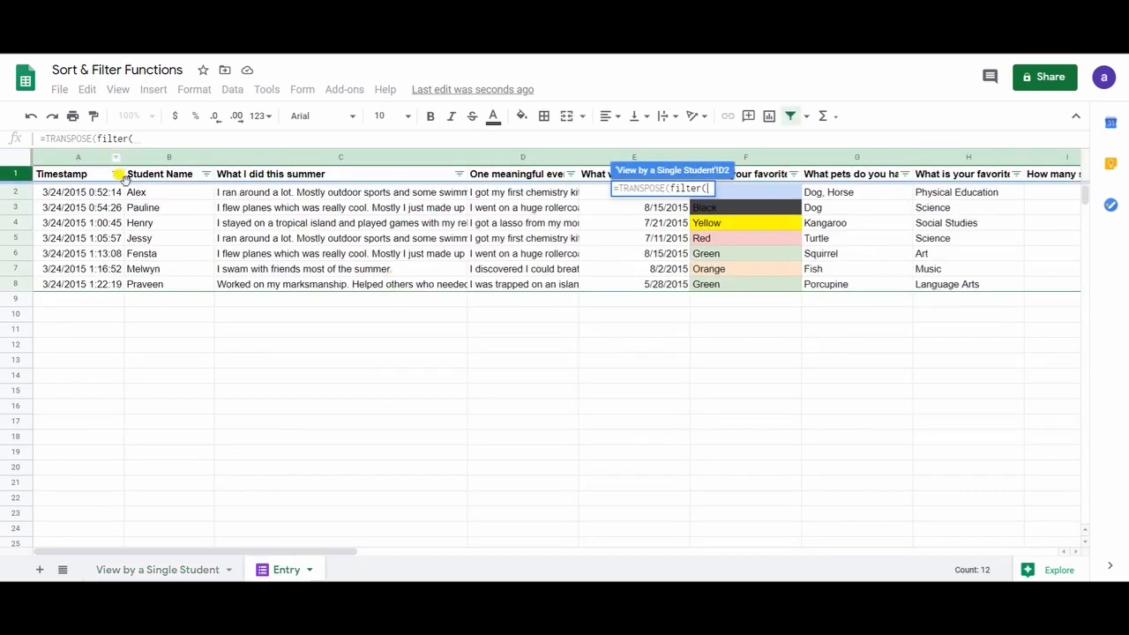
pyautogui.click(131, 194)
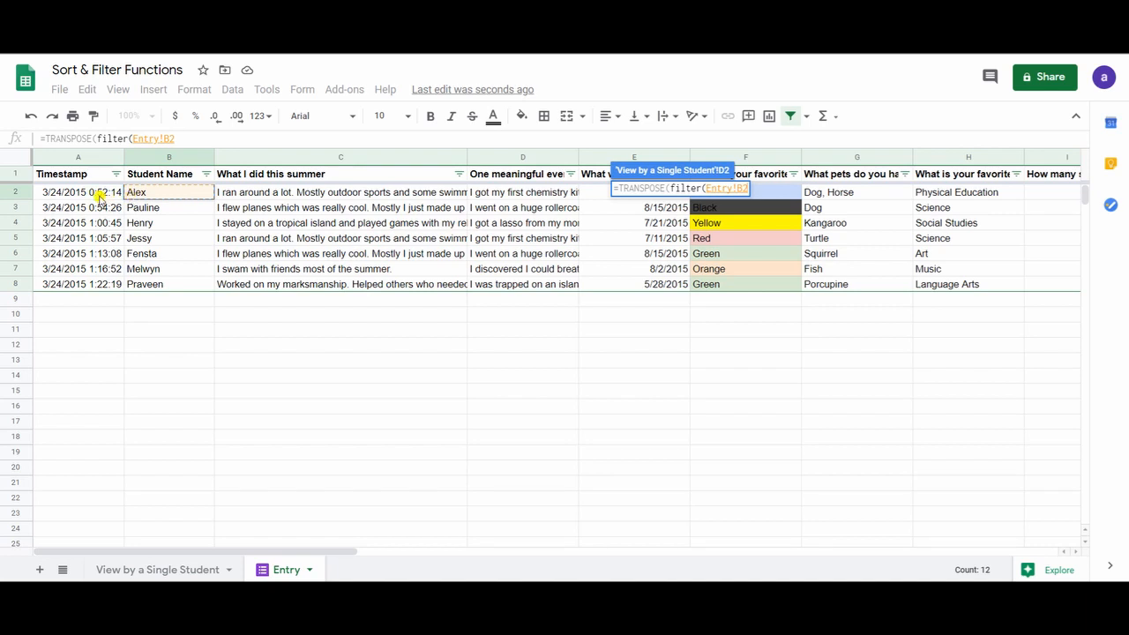
pyautogui.click(101, 195)
pyautogui.click(204, 139)
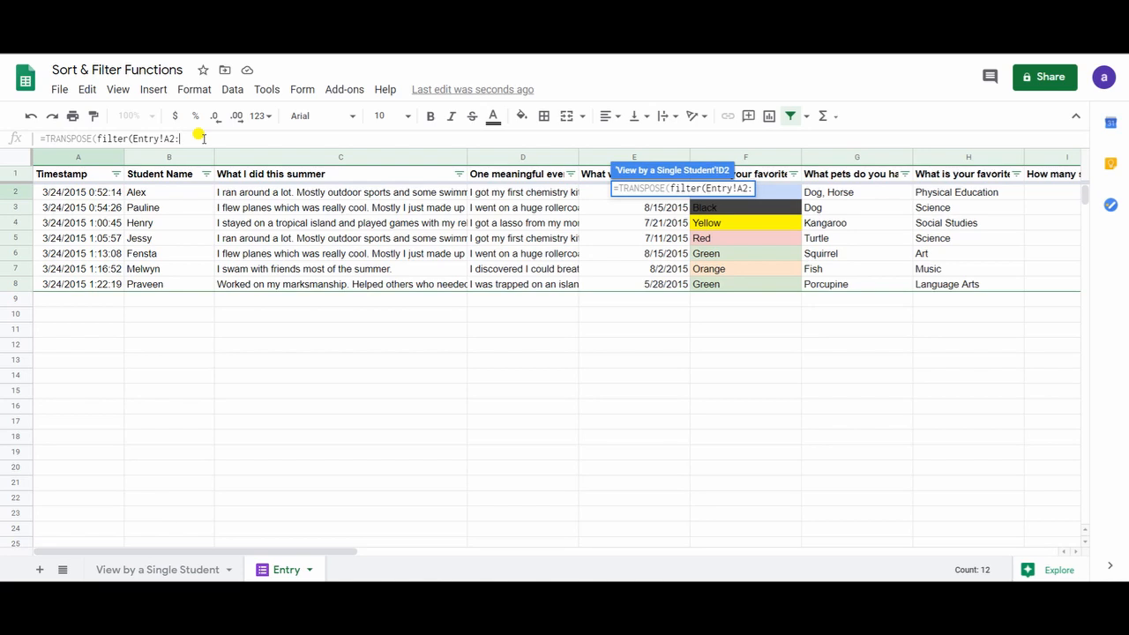
pyautogui.write(':I')
pyautogui.press('BackSpace')
pyautogui.write('L')
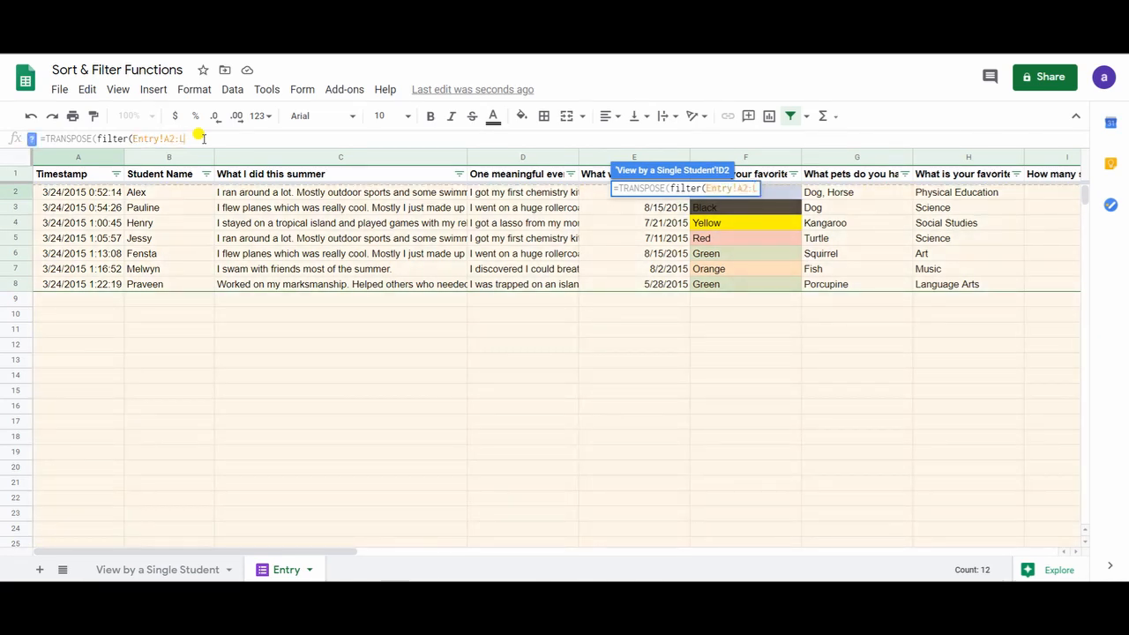
pyautogui.write(',')
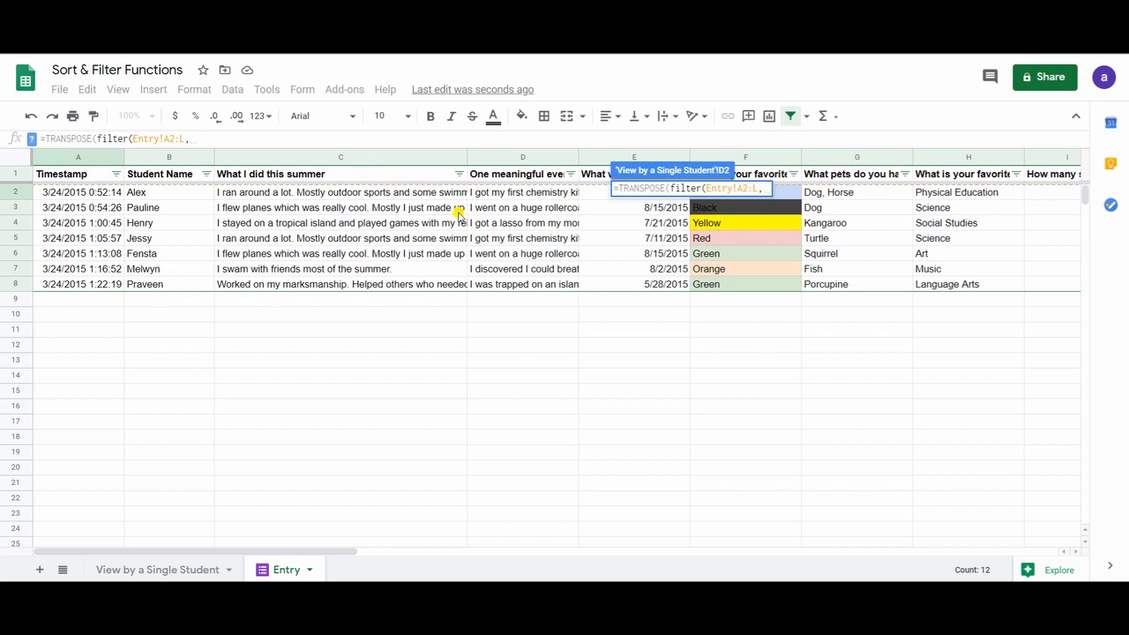
# - Add the student name column Entry!B2:B as the second FILTER argument and commit the formula
pyautogui.click(178, 197)
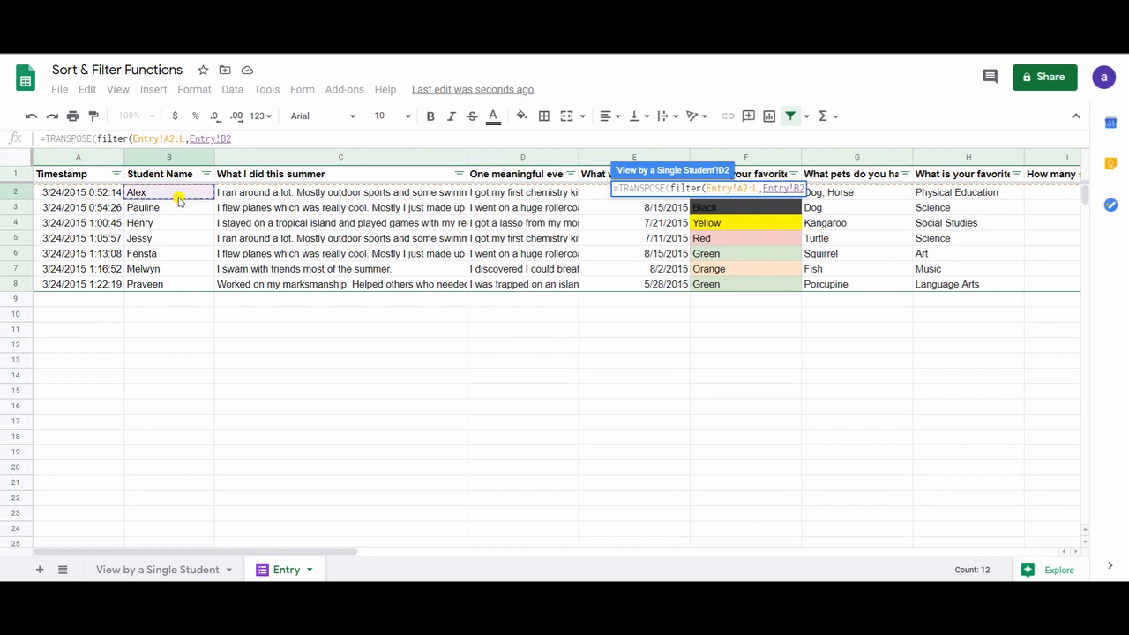
pyautogui.write(':B')
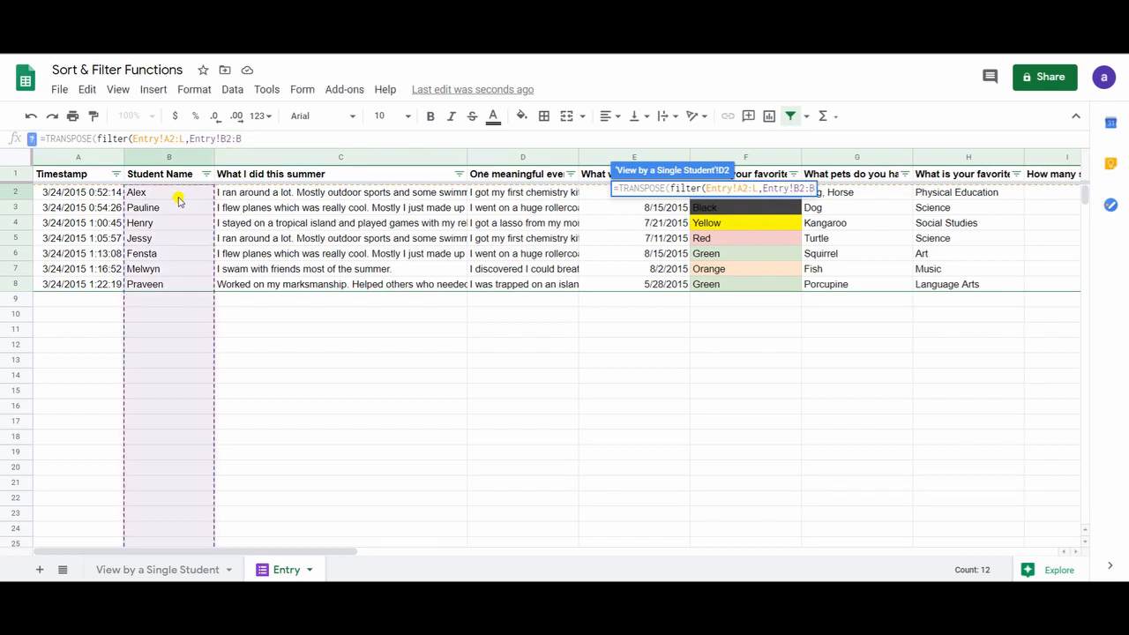
pyautogui.press('Return')
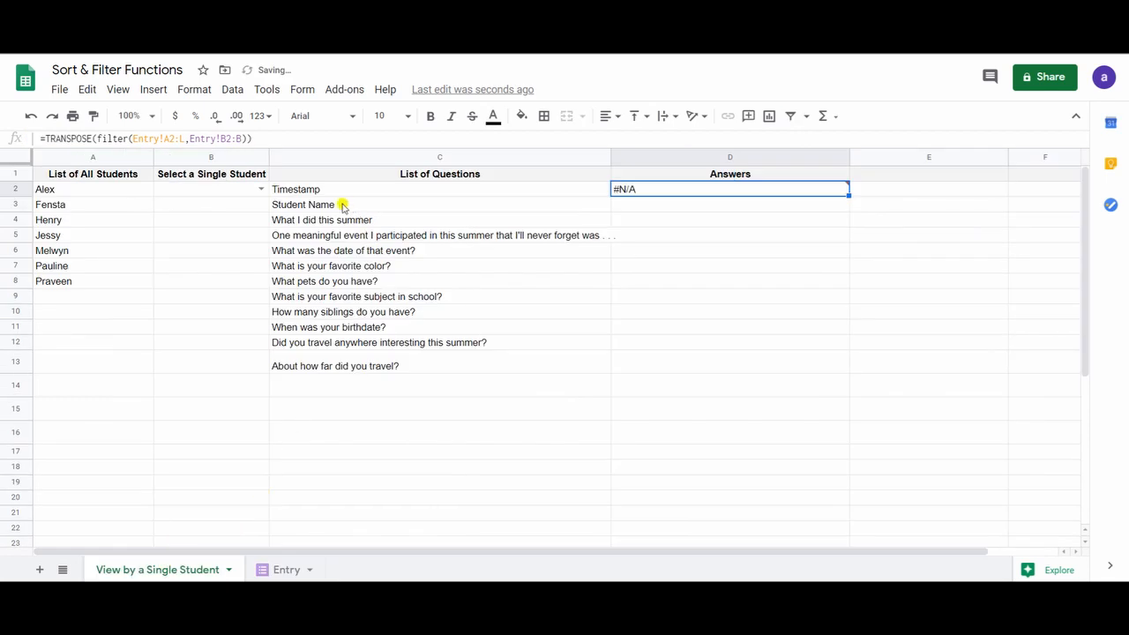
# - Complete the filter condition with the selected student's cell so D2 reads =TRANSPOSE(filter(Entry!A2:L,Entry!B2:B=B2))
pyautogui.click(264, 138)
pyautogui.press('BackSpace')
pyautogui.press('BackSpace')
pyautogui.write('=')
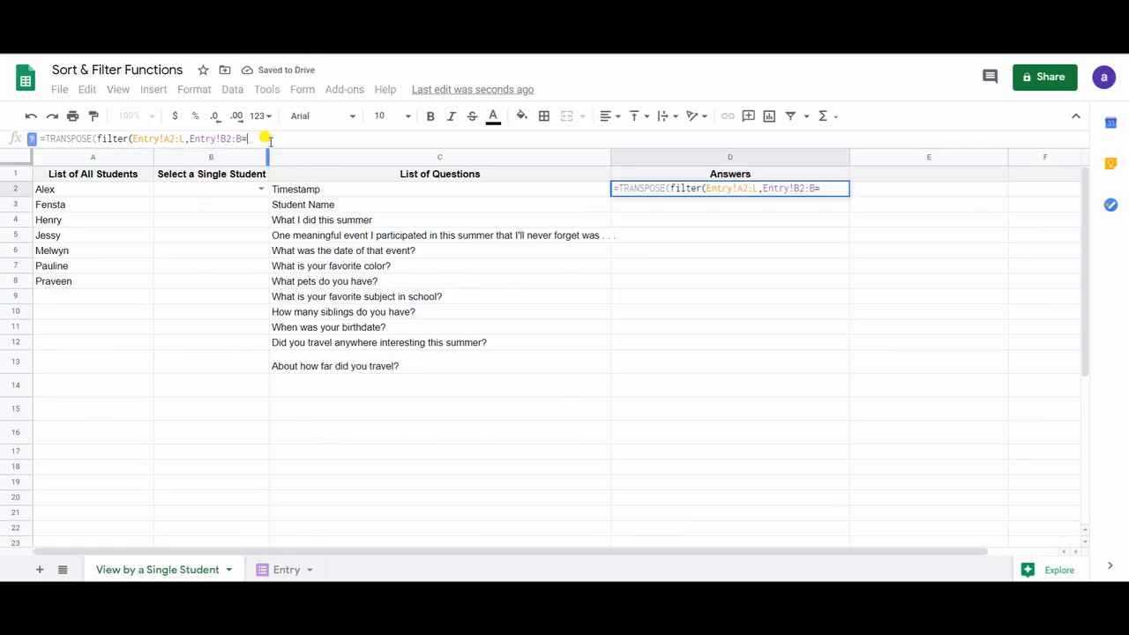
pyautogui.click(219, 194)
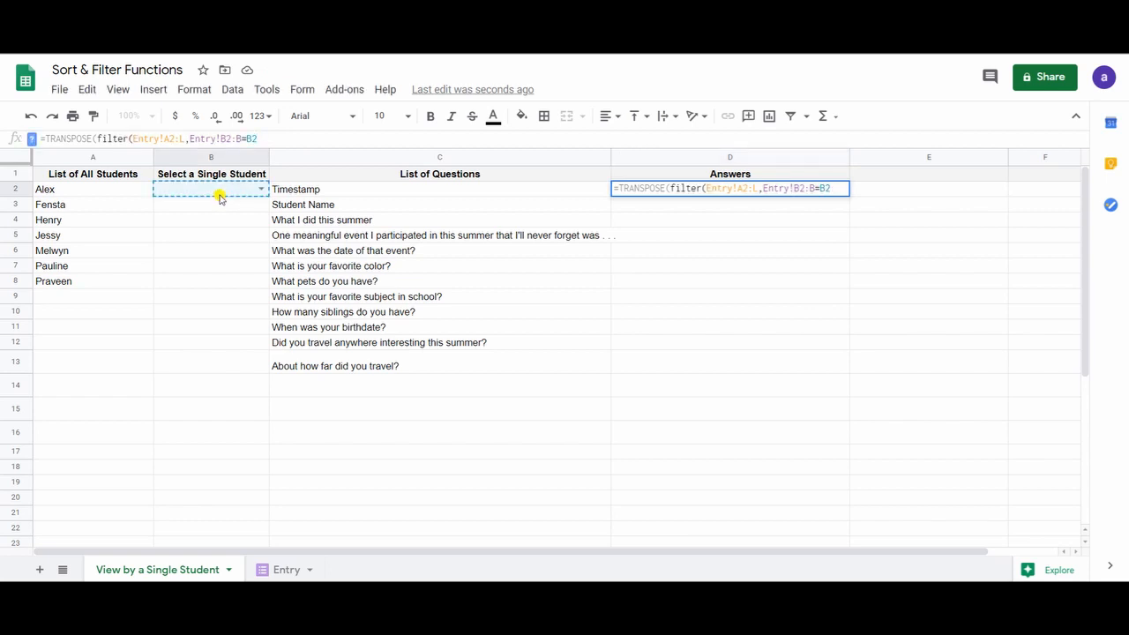
pyautogui.write(')')
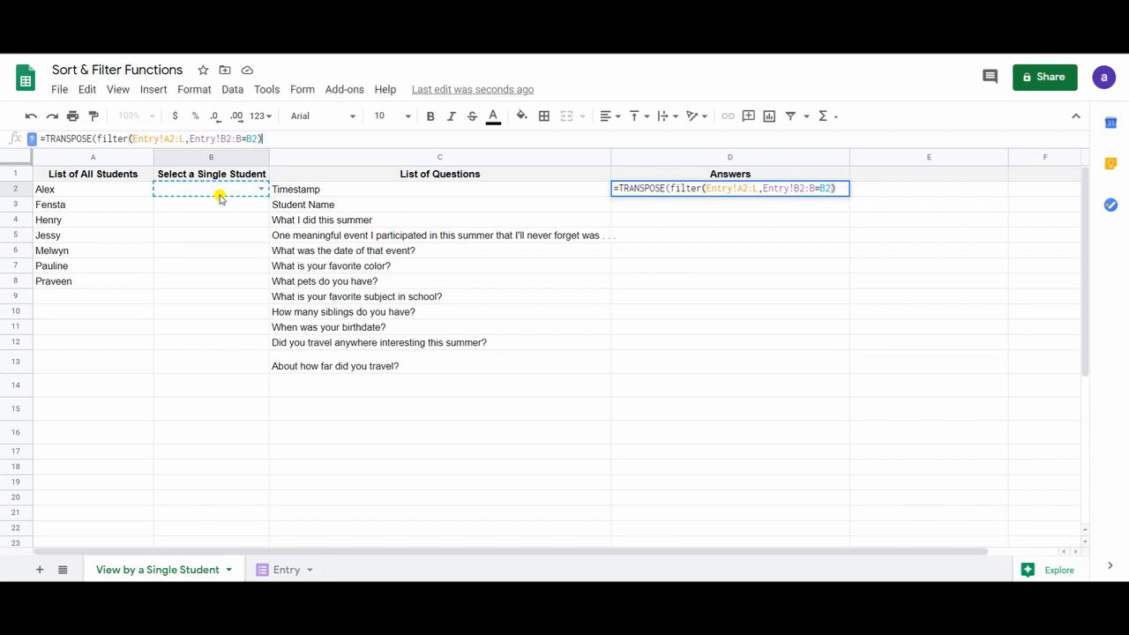
pyautogui.write(')')
pyautogui.press('Return')
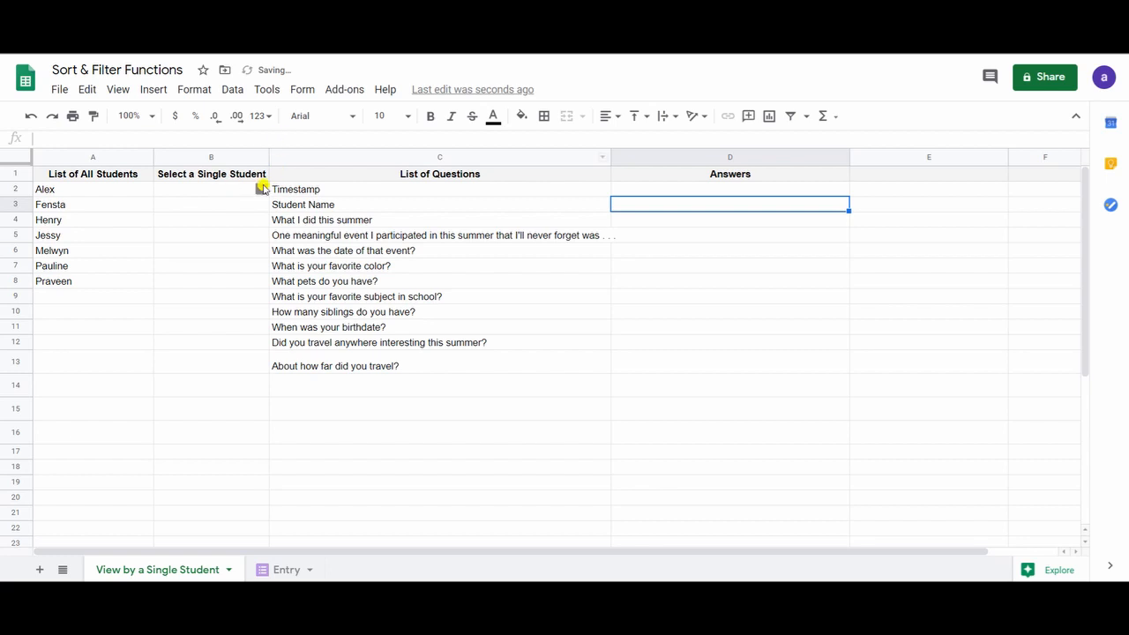
# - Test the view by choosing four different students in turn from the B2 drop-down, ending with the first student listed
pyautogui.click(261, 189)
pyautogui.click(240, 245)
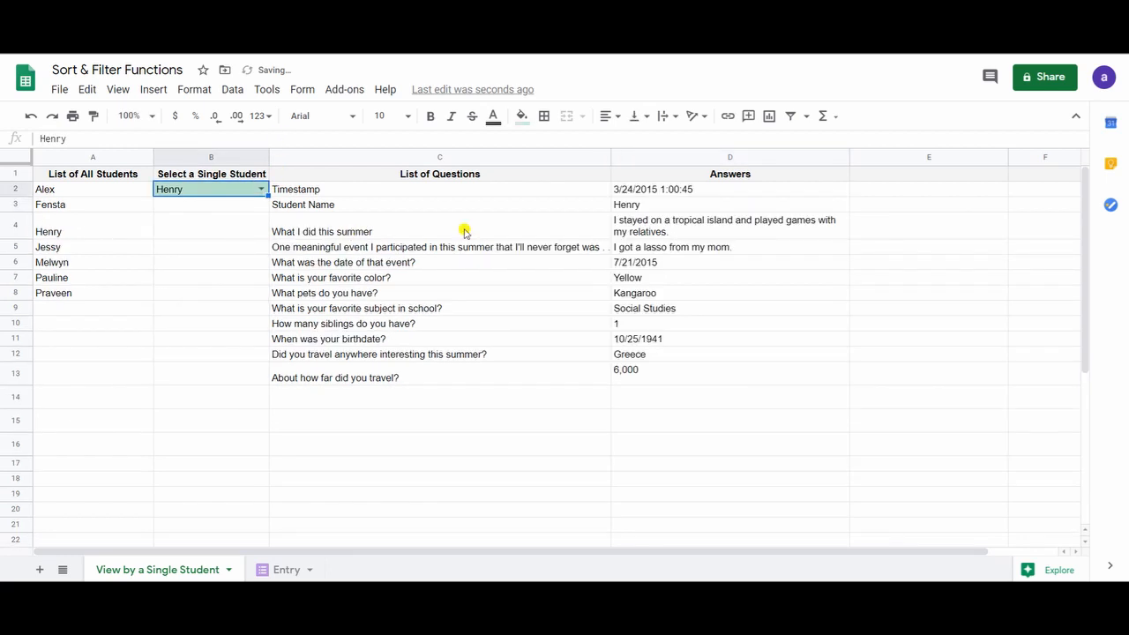
pyautogui.click(261, 188)
pyautogui.click(227, 282)
pyautogui.click(262, 189)
pyautogui.click(213, 302)
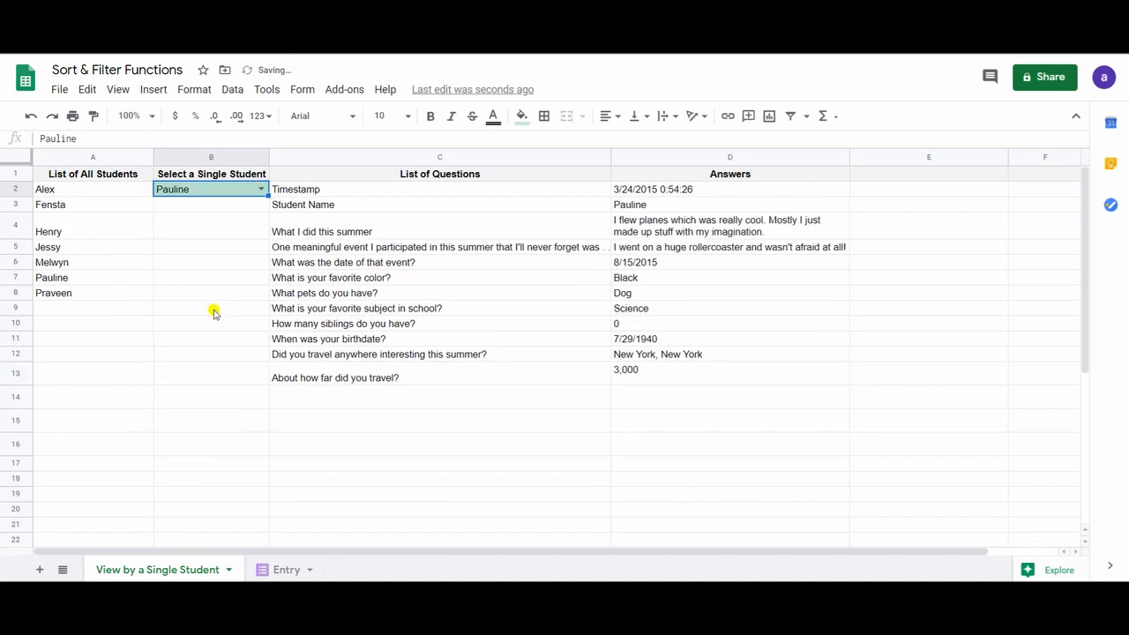
pyautogui.click(260, 189)
pyautogui.click(214, 230)
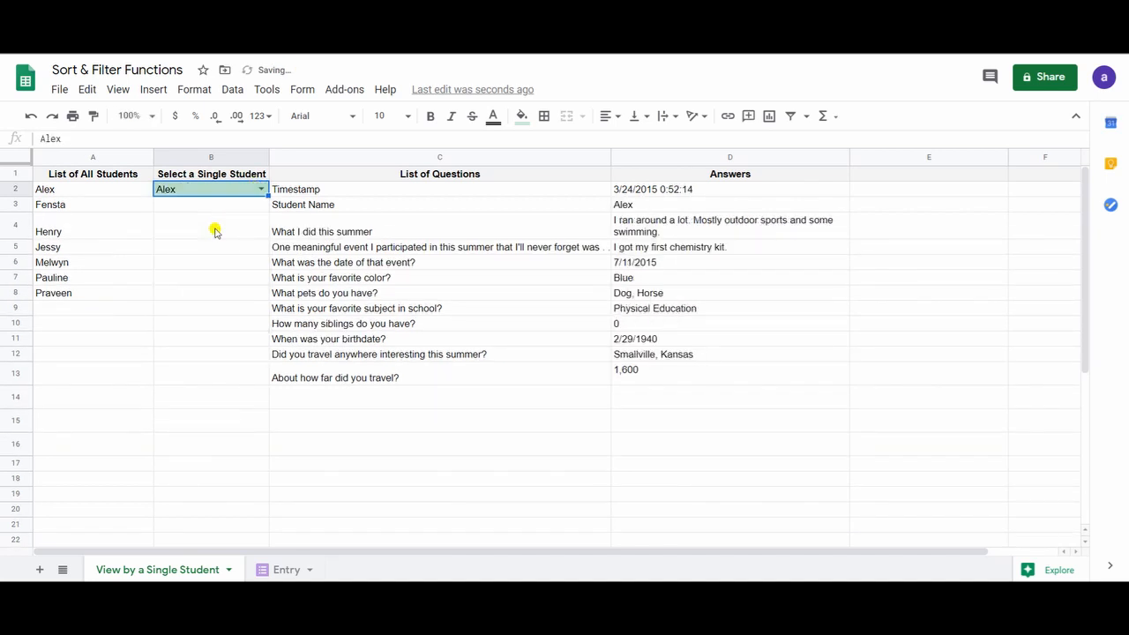
# - Compare the first student's "What I did this summer" response on the Entry sheet with the answer in D4 of the single-student view
pyautogui.click(278, 571)
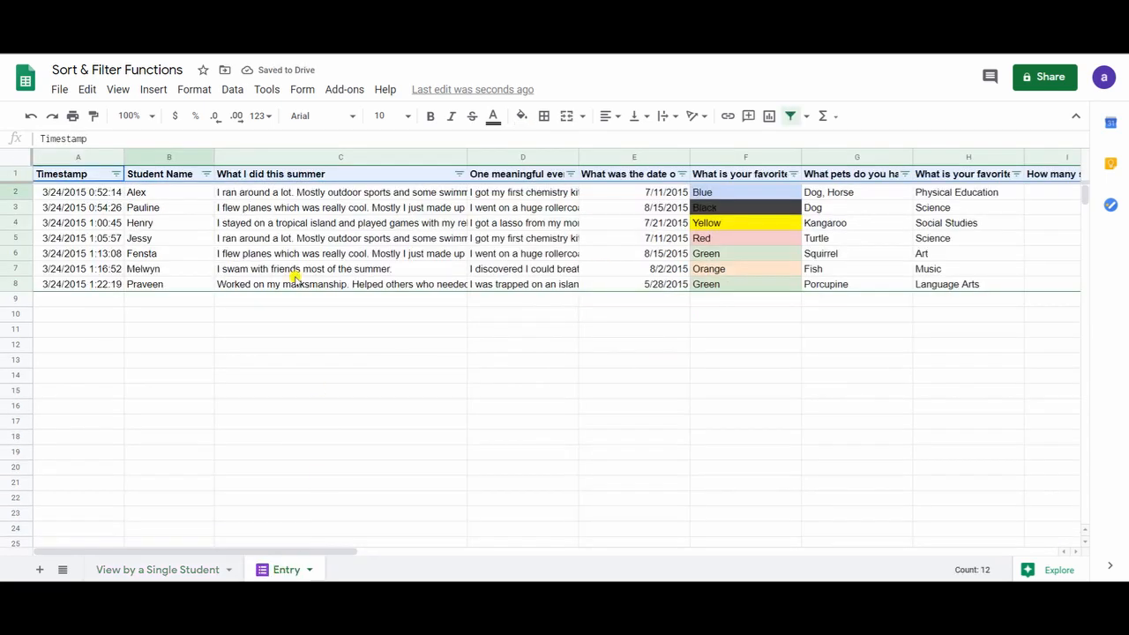
pyautogui.click(287, 194)
pyautogui.click(210, 566)
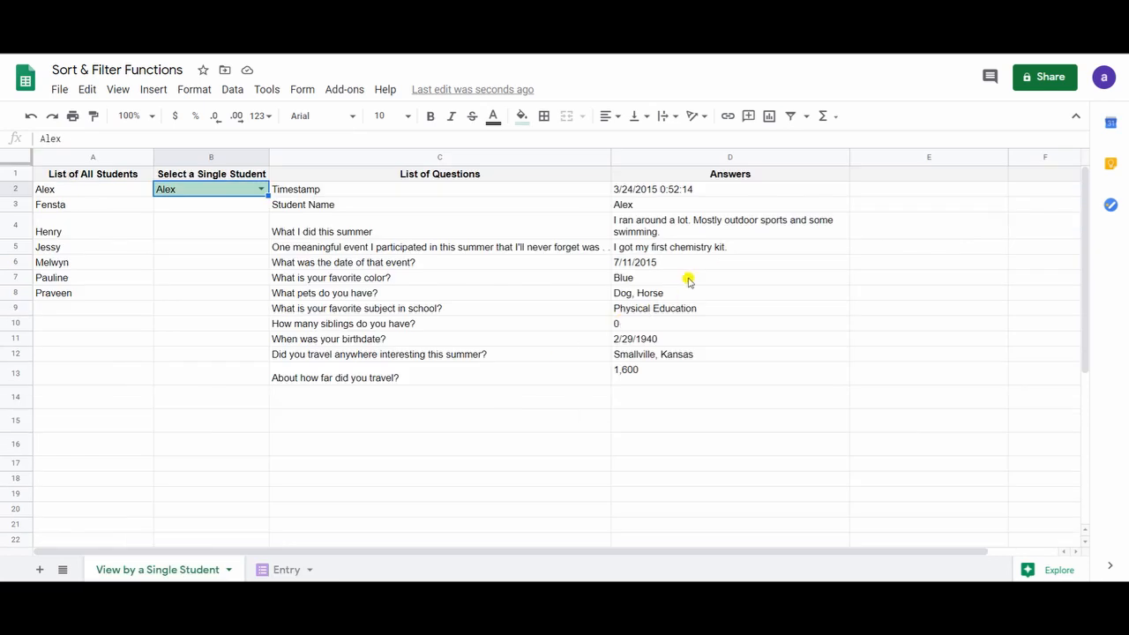
pyautogui.click(696, 226)
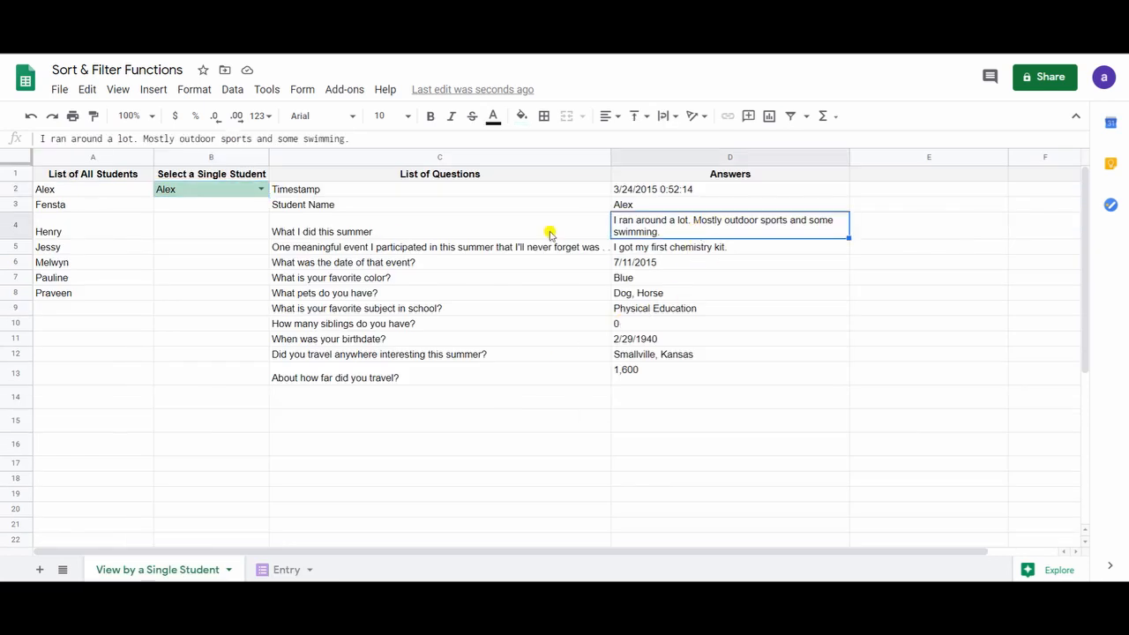
# - Choose the fourth listed student in the B2 drop-down and compare the answers with the responses on the Entry sheet
pyautogui.click(261, 189)
pyautogui.click(222, 262)
pyautogui.click(630, 226)
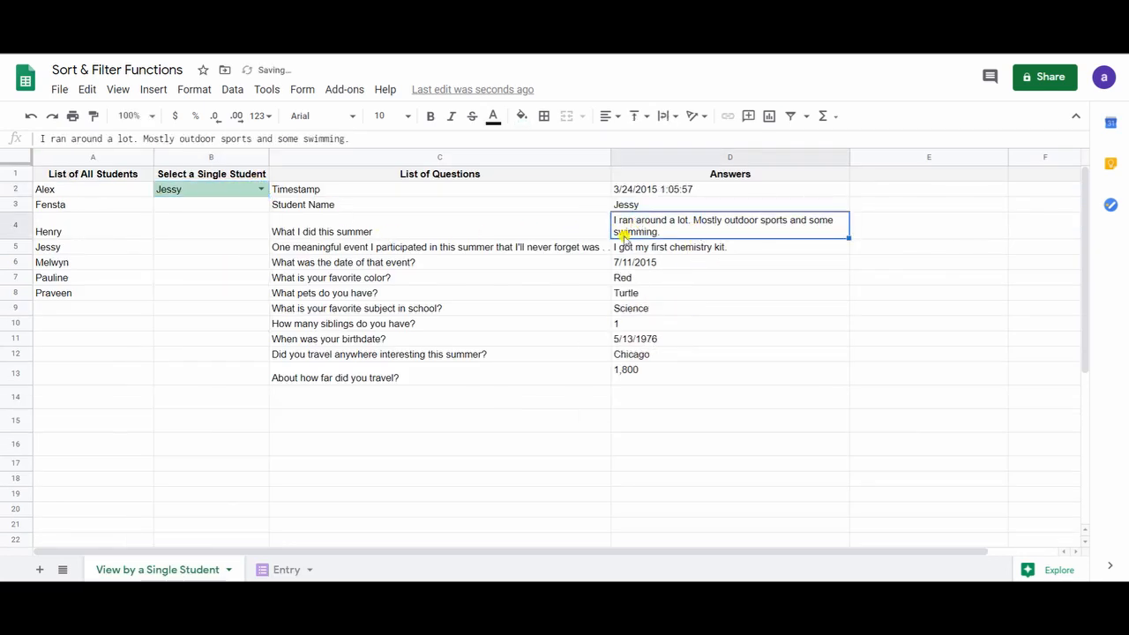
pyautogui.click(280, 570)
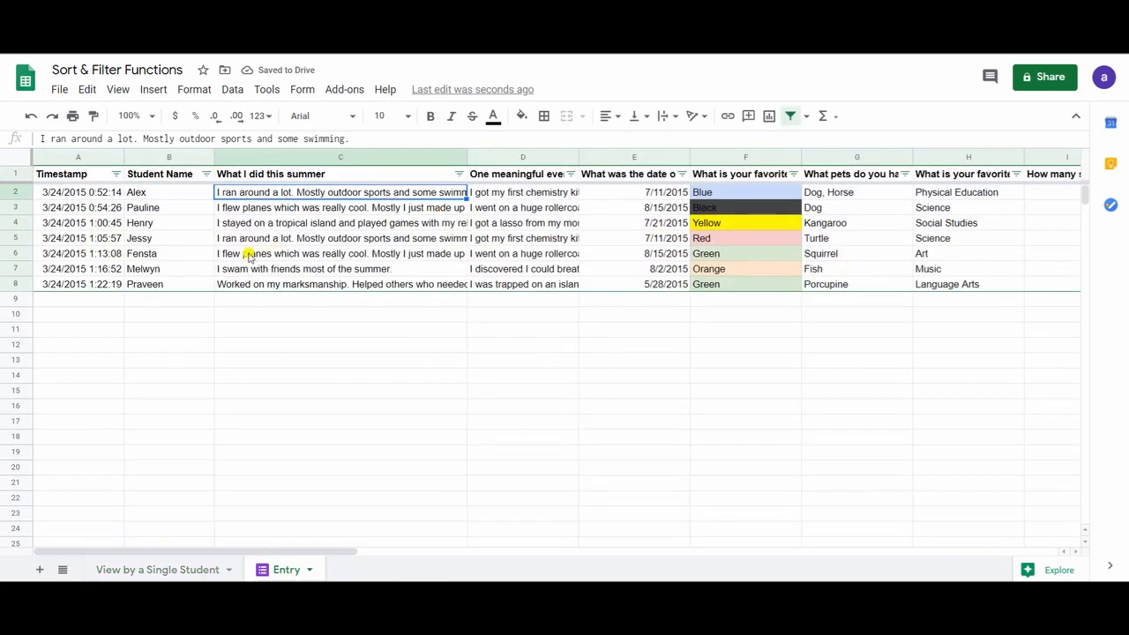
pyautogui.click(938, 255)
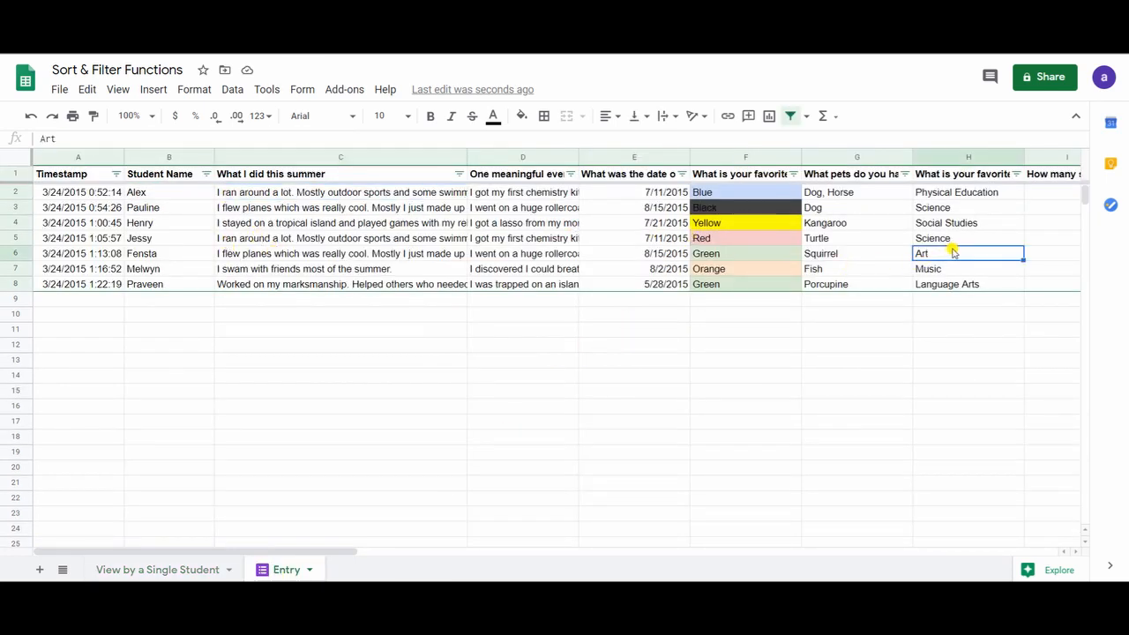
pyautogui.click(768, 253)
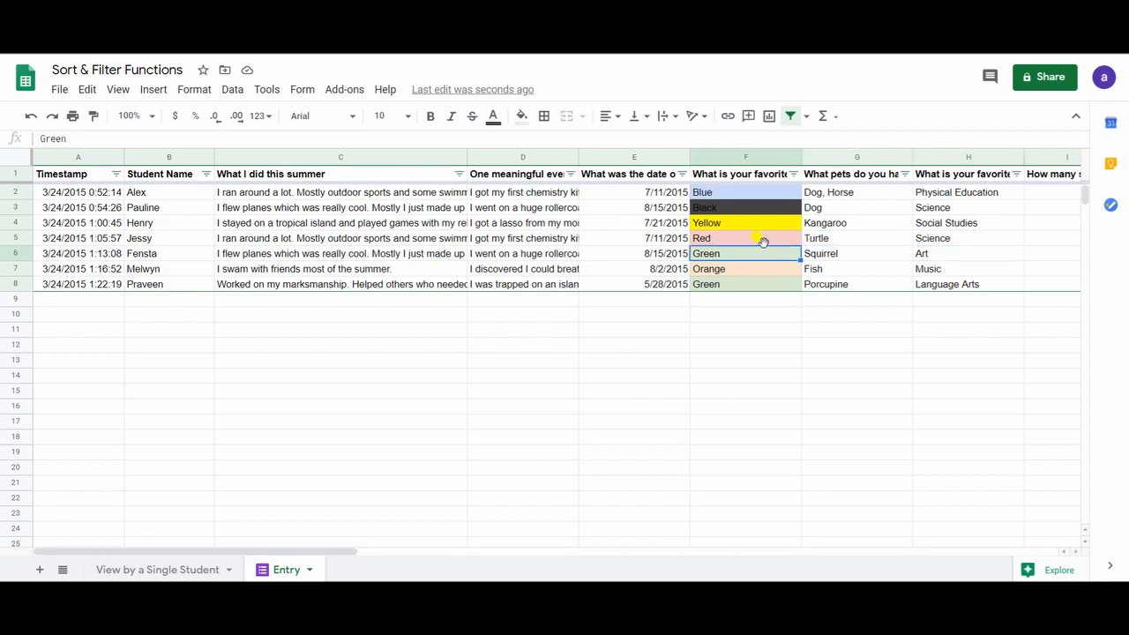
pyautogui.click(190, 569)
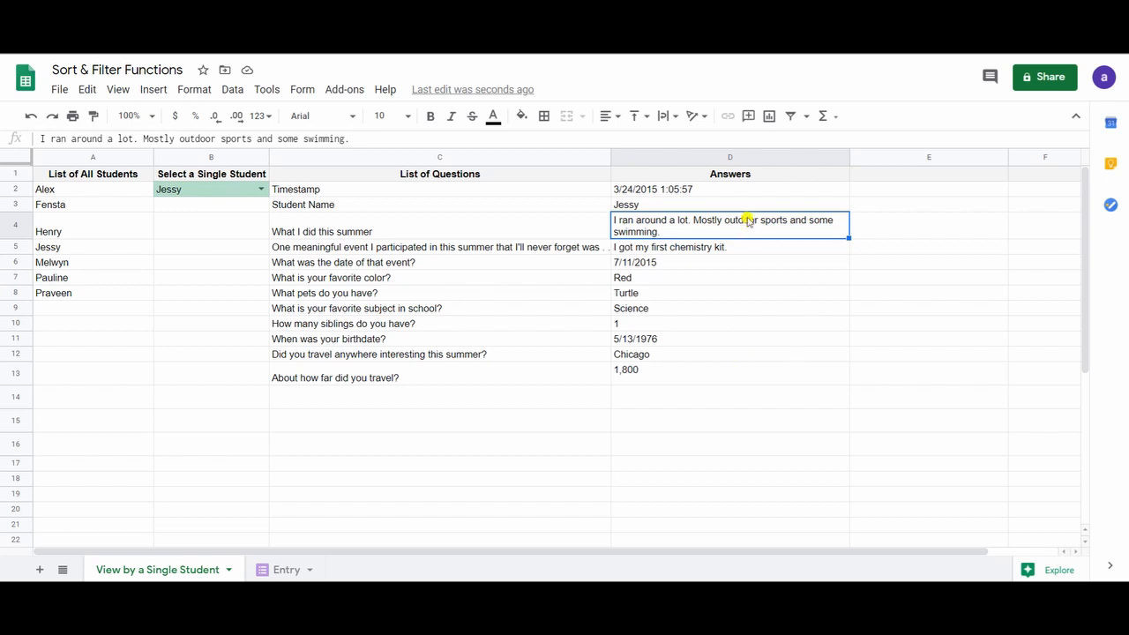
# - Clear the formula in D2 under Answers and start it again as =TRANSPOSE(FILTER(
pyautogui.click(745, 188)
pyautogui.press('Delete')
pyautogui.write('=TRAN')
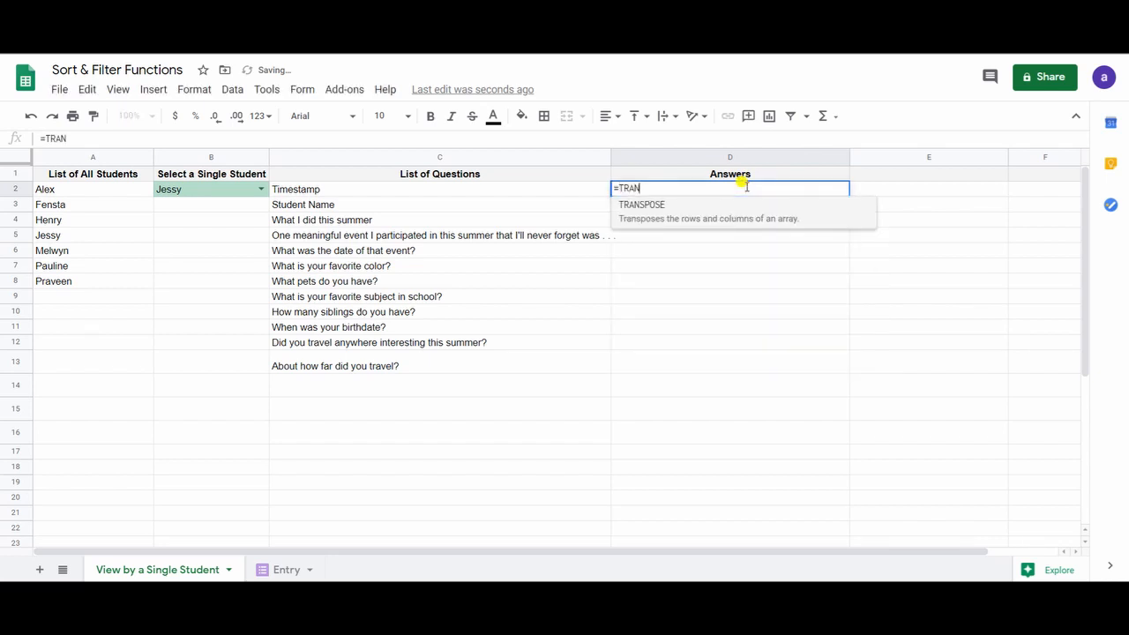
pyautogui.press('Tab')
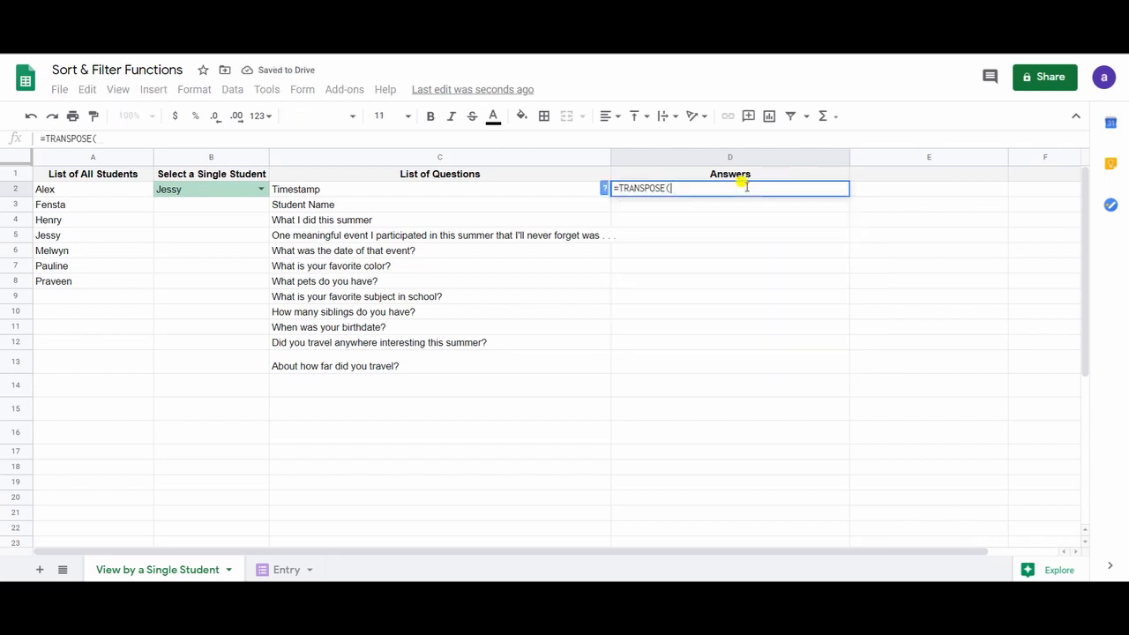
pyautogui.write('FILTER')
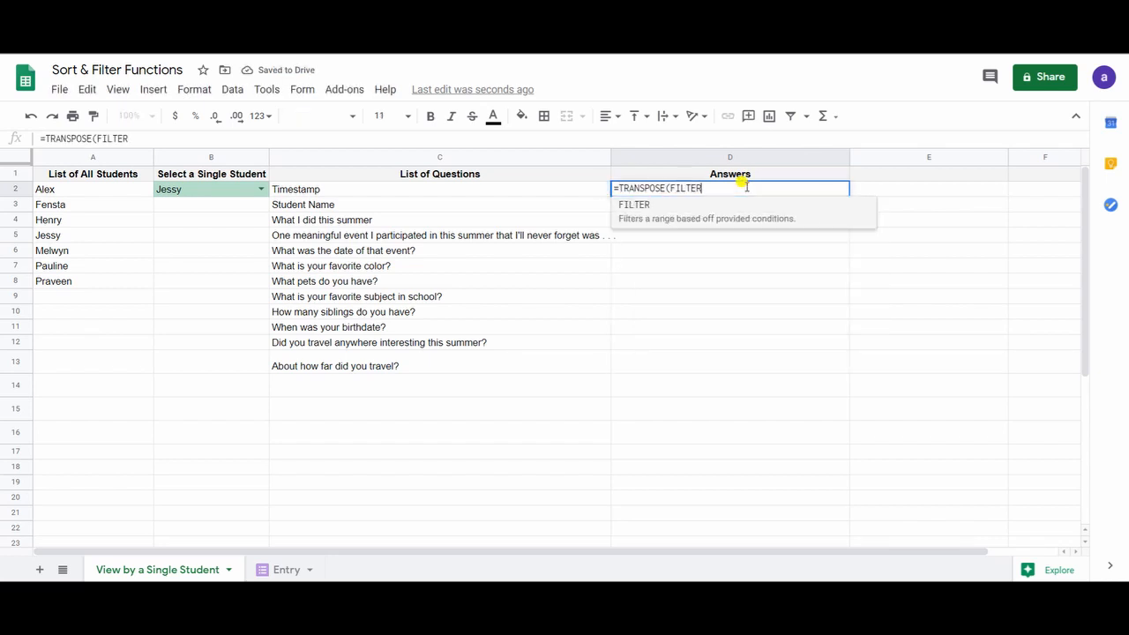
pyautogui.write('(')
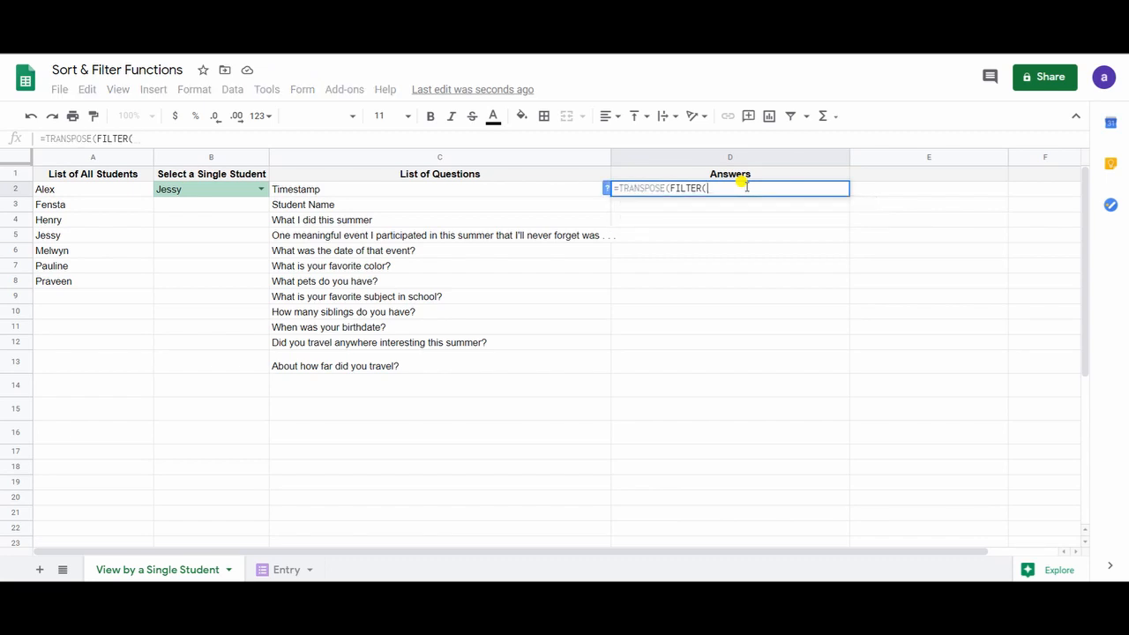
# - Reference Entry!A2:L as the range to filter in the rebuilt D2 formula, followed by a comma
pyautogui.click(289, 569)
pyautogui.click(139, 193)
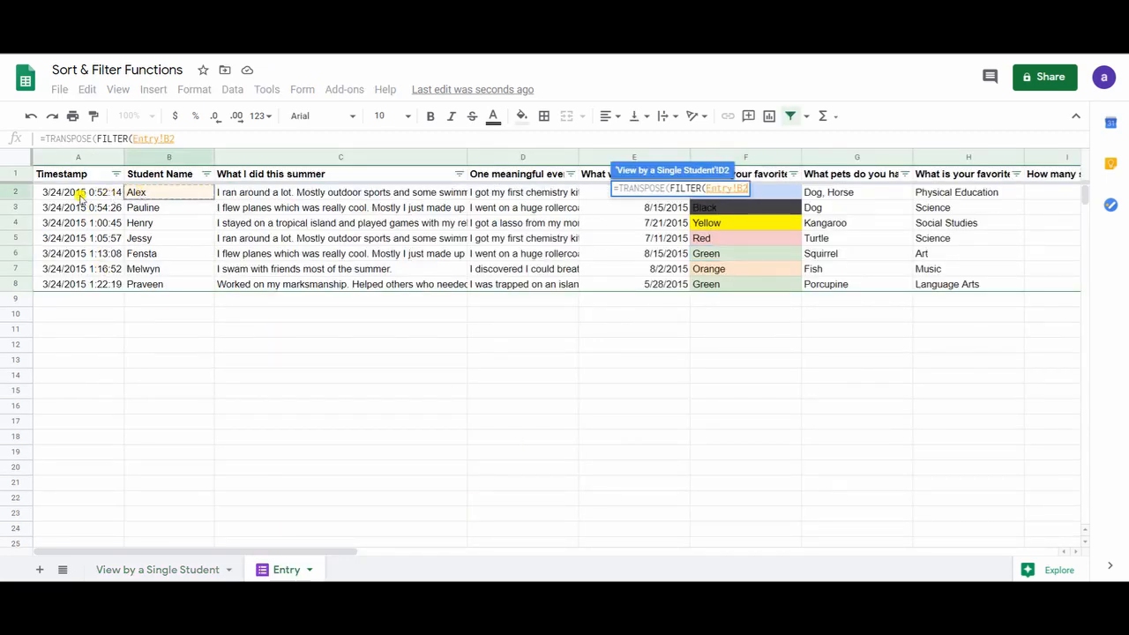
pyautogui.click(77, 194)
pyautogui.write(':L')
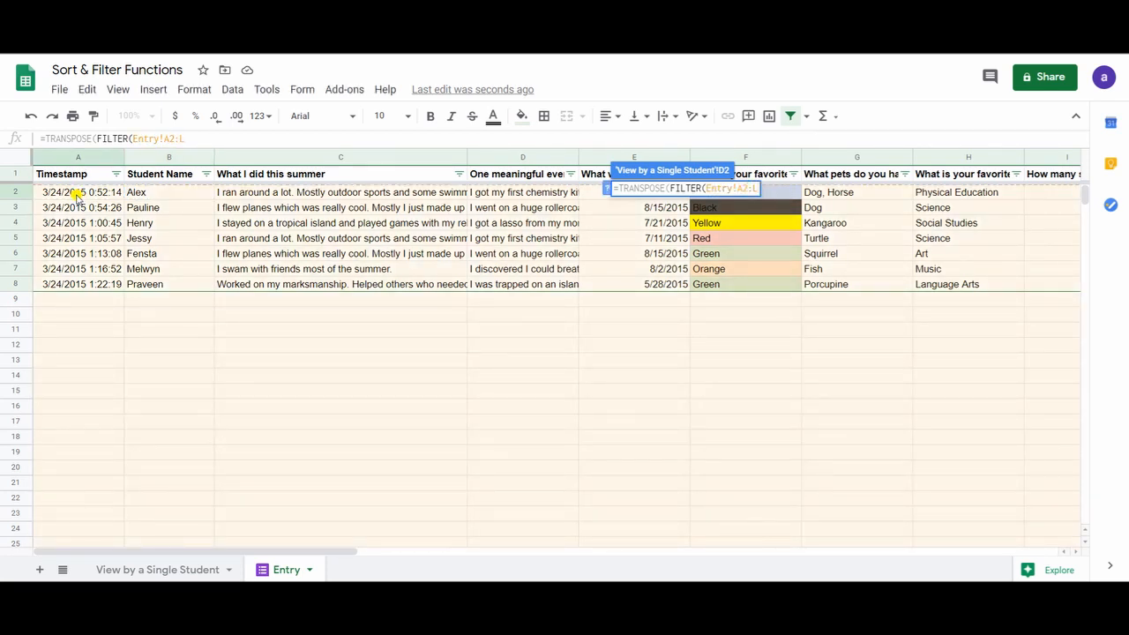
pyautogui.write(',')
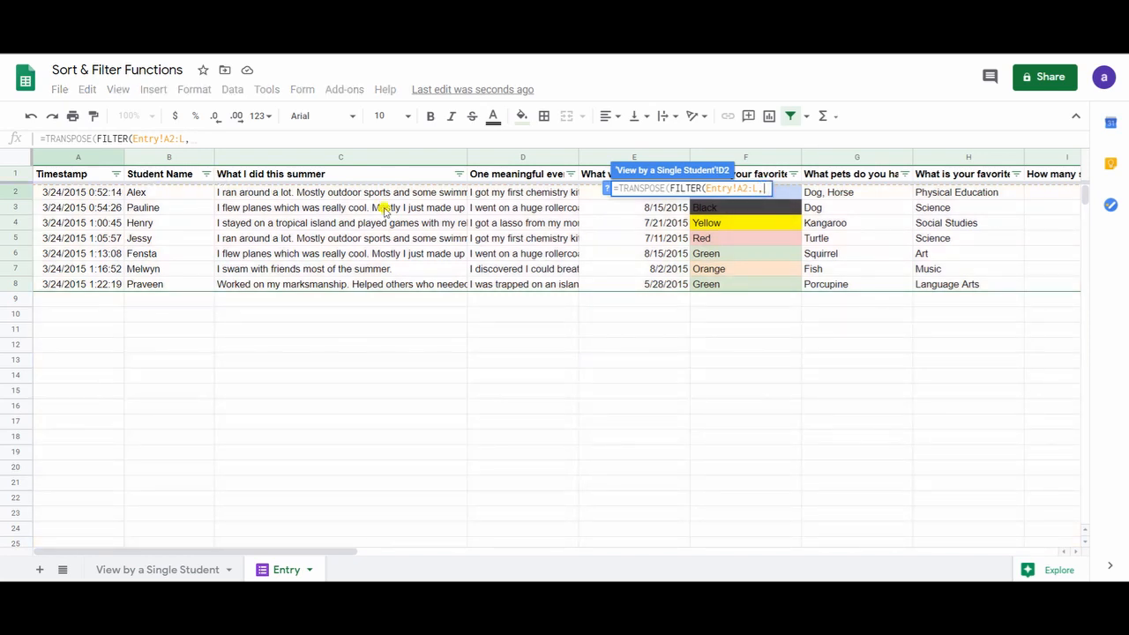
# - Enter the student name column Entry!B2:B as the condition range and commit the rebuilt D2 formula
pyautogui.click(177, 197)
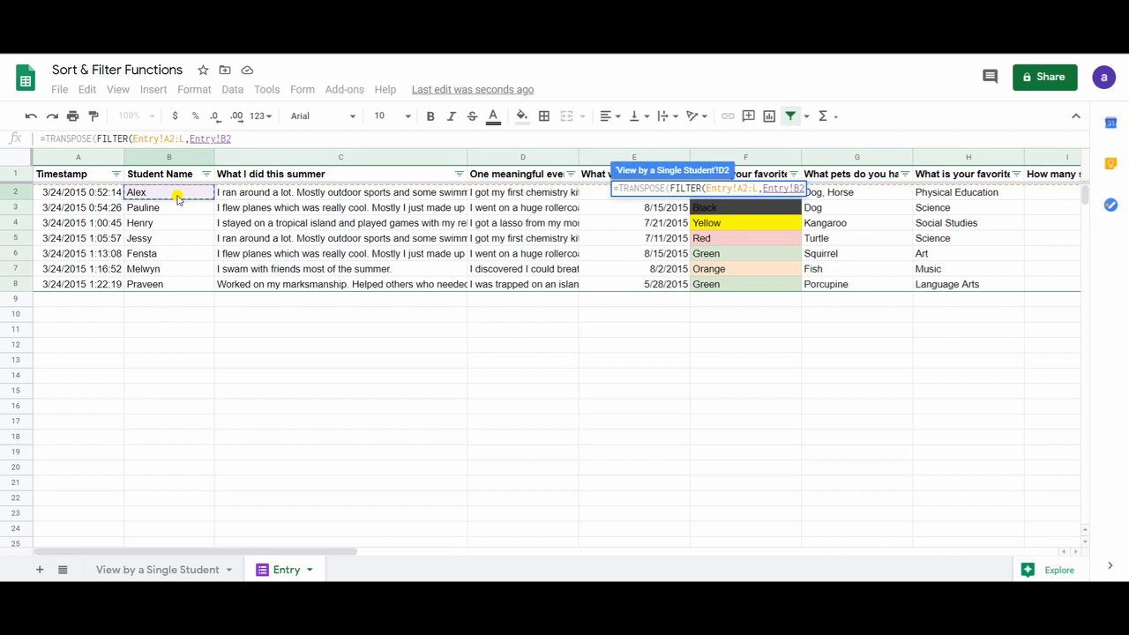
pyautogui.write(':B')
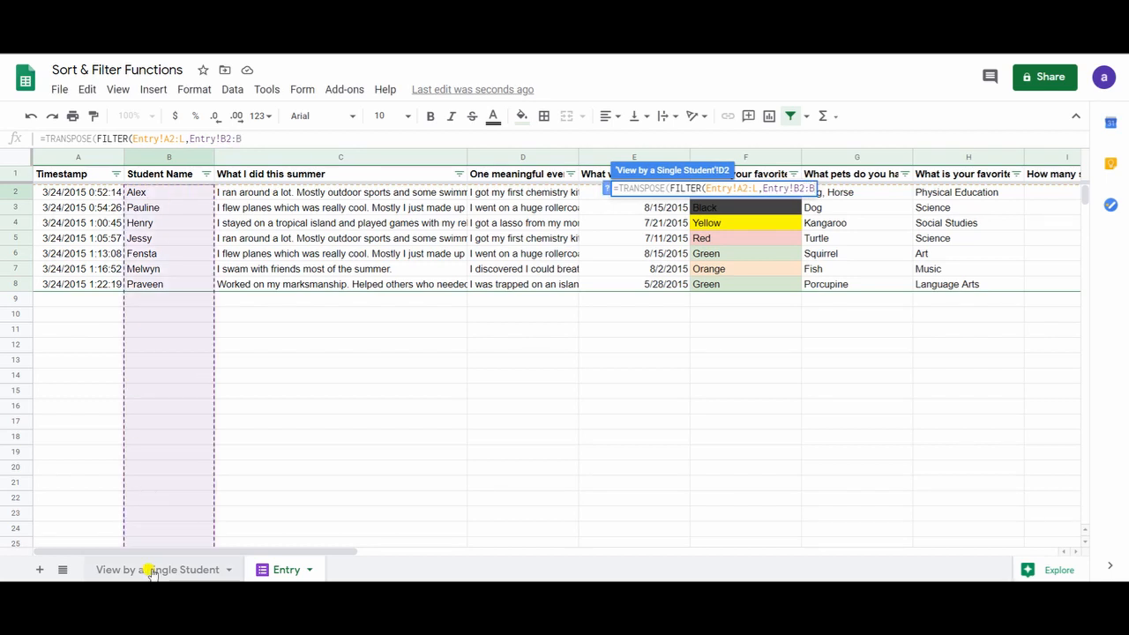
pyautogui.press('Return')
# - Edit the D2 formula to match names against the selected student, giving =TRANSPOSE(FILTER(Entry!A2:L,Entry!B2:B=B2))
pyautogui.click(221, 189)
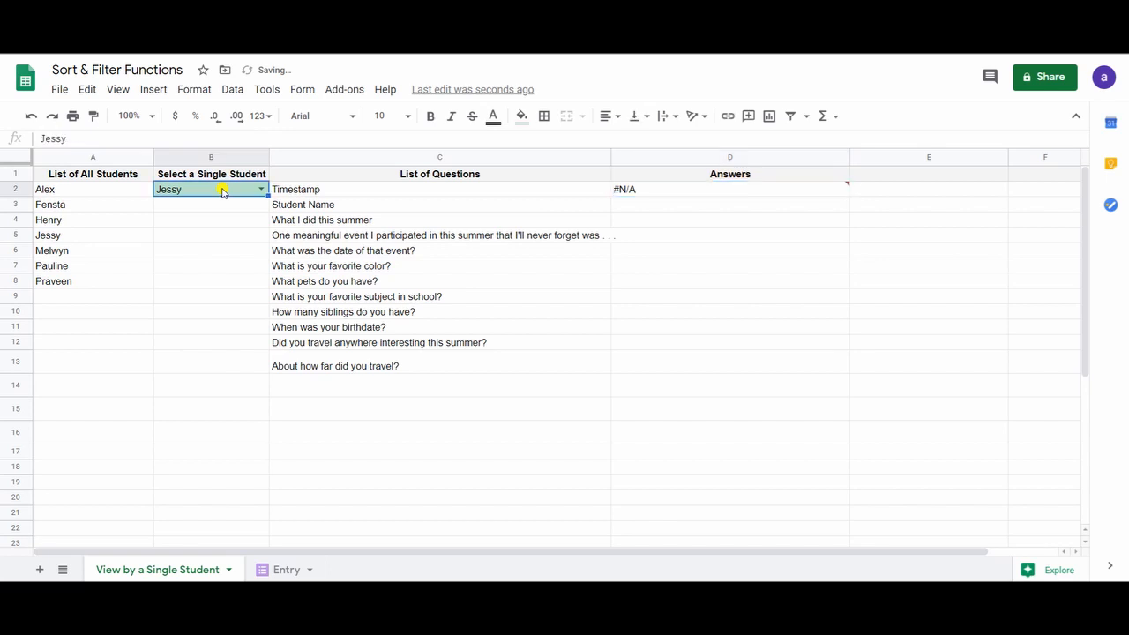
pyautogui.click(667, 188)
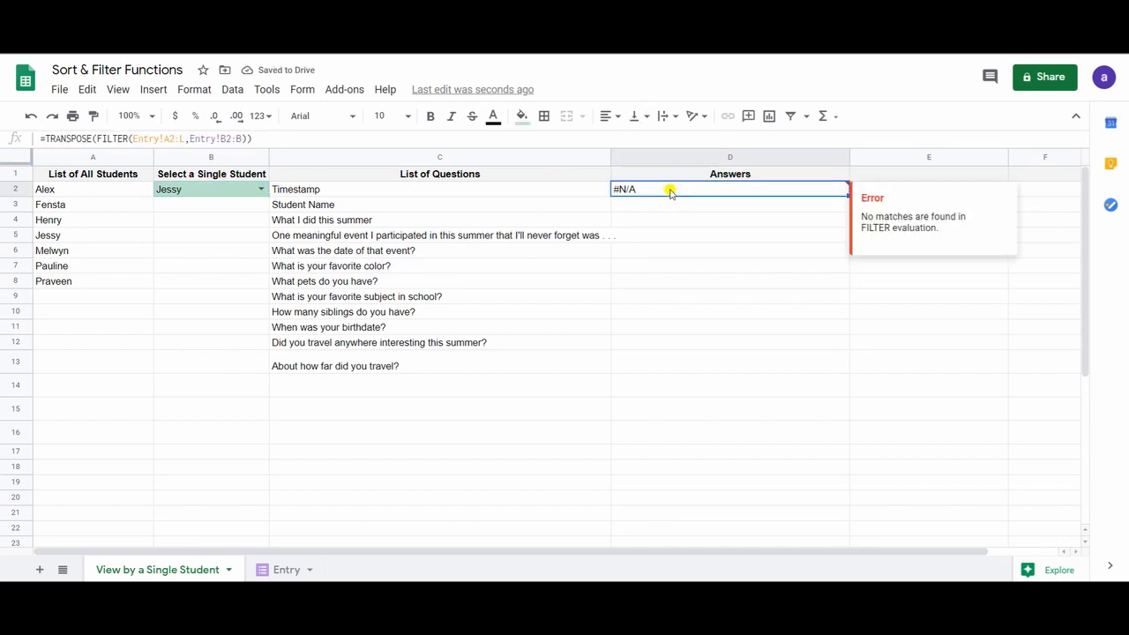
pyautogui.click(291, 139)
pyautogui.press('BackSpace')
pyautogui.press('BackSpace')
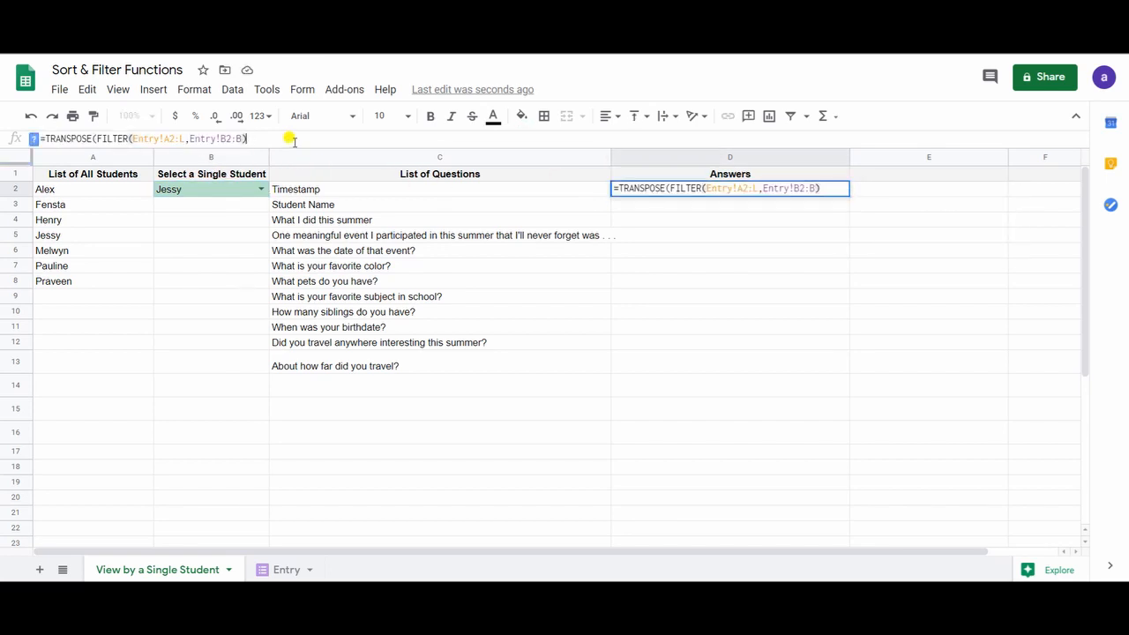
pyautogui.write('=')
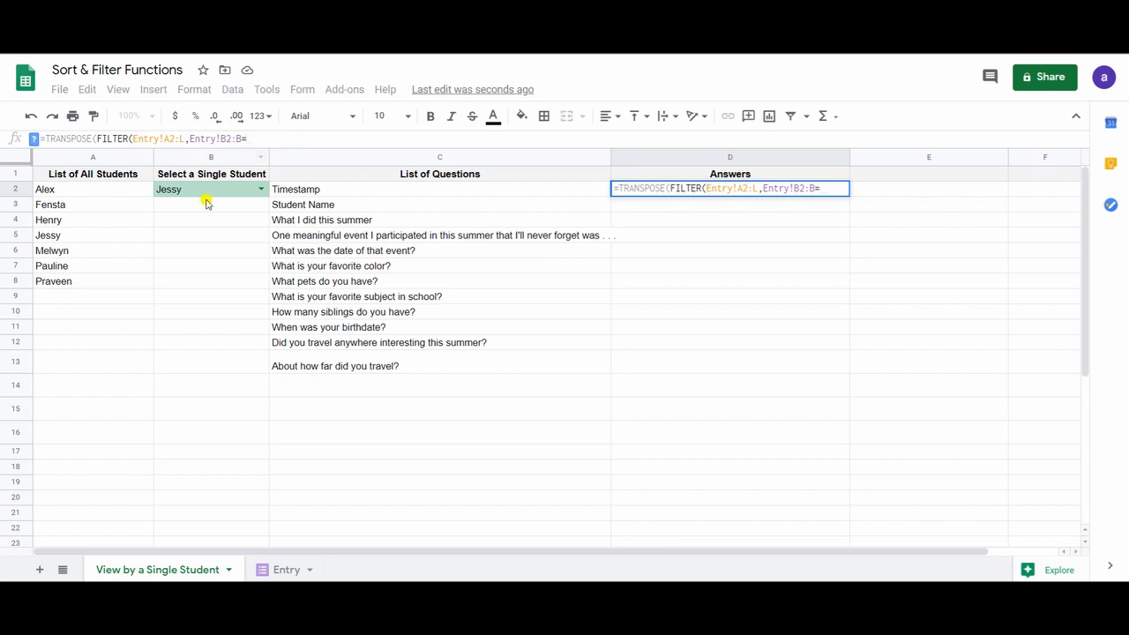
pyautogui.click(215, 192)
pyautogui.write(')')
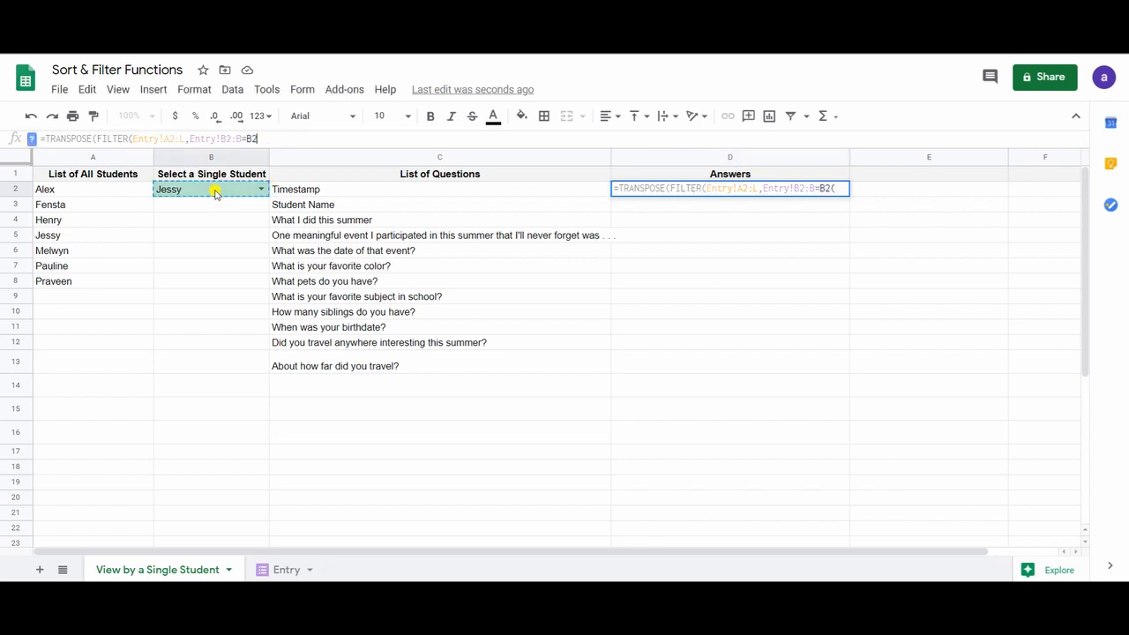
pyautogui.write(')')
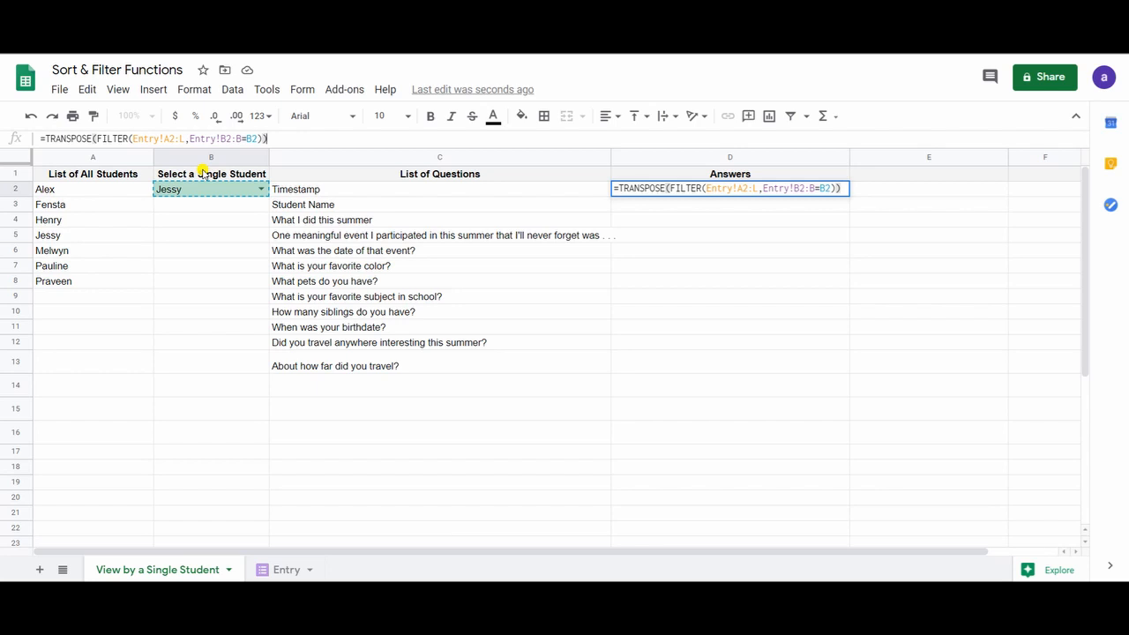
pyautogui.press('Return')
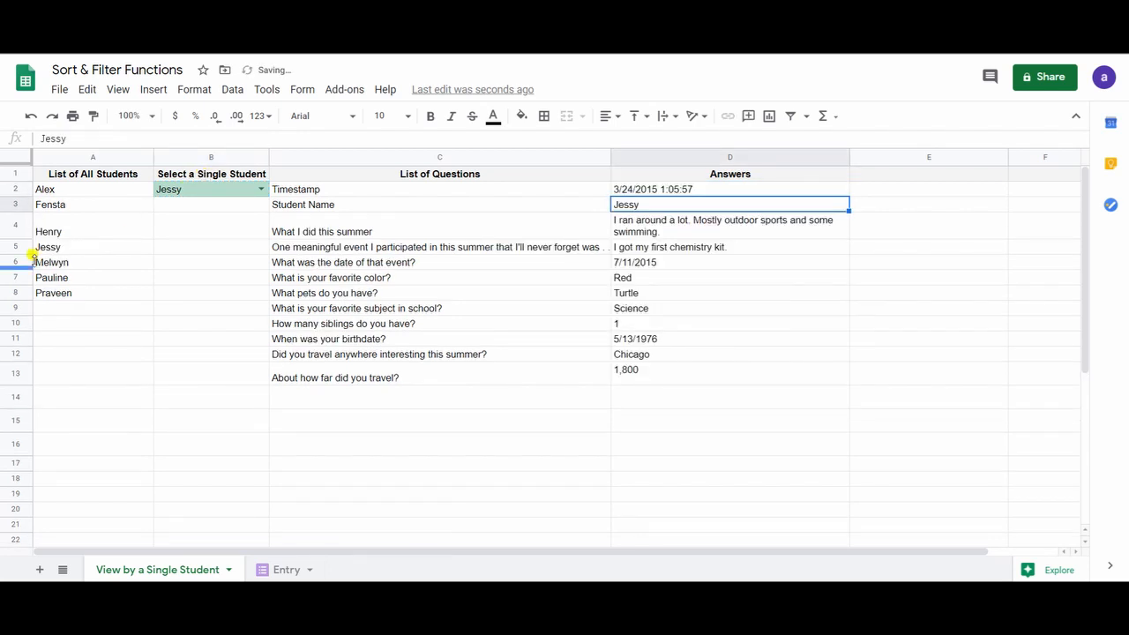
# - Select the fifth listed student from the B2 drop-down and check the answers against the Entry sheet
pyautogui.click(259, 189)
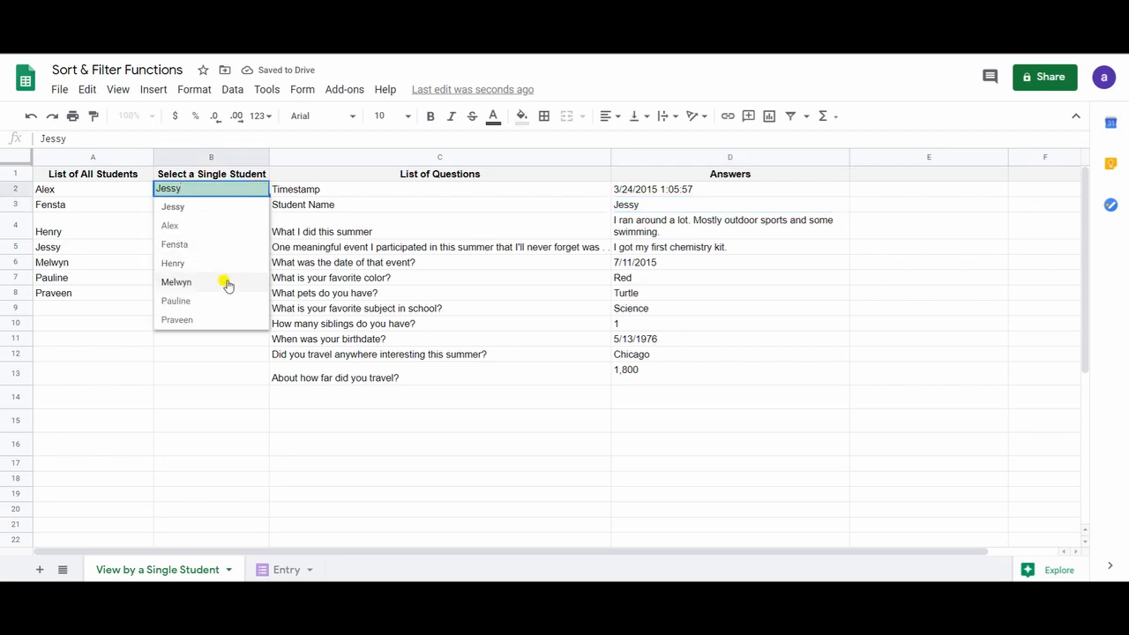
pyautogui.click(226, 282)
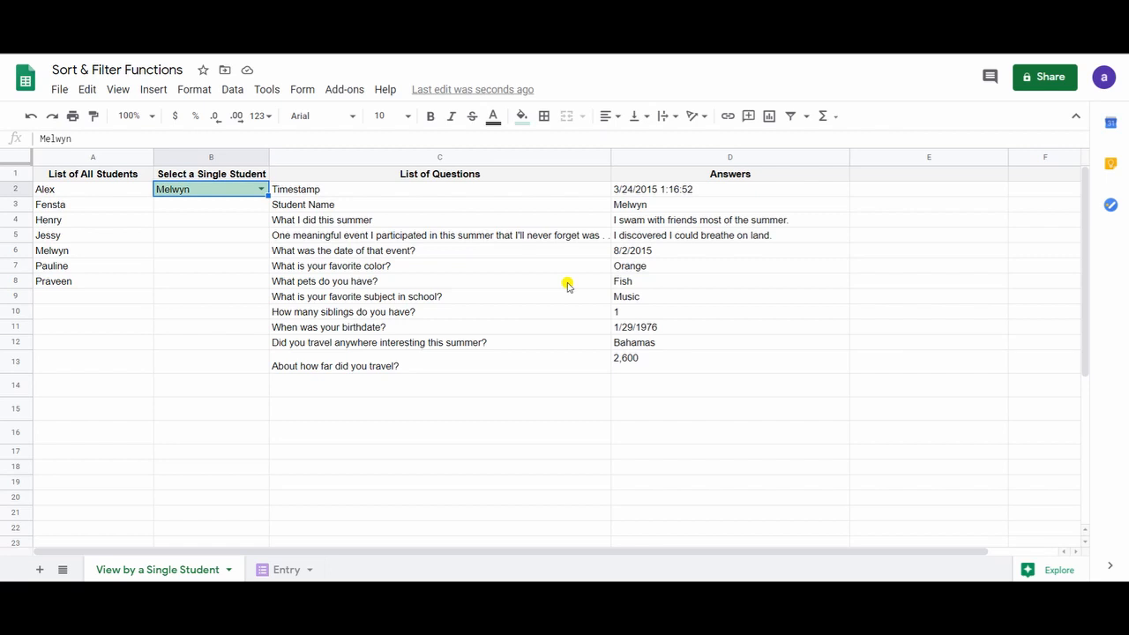
pyautogui.click(273, 570)
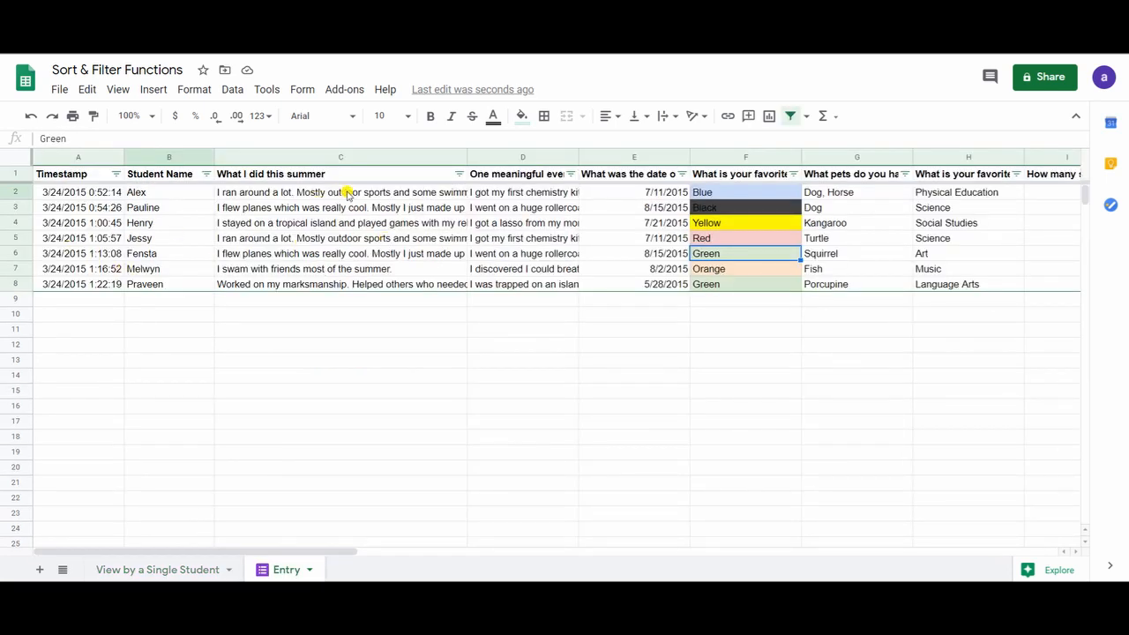
pyautogui.click(180, 570)
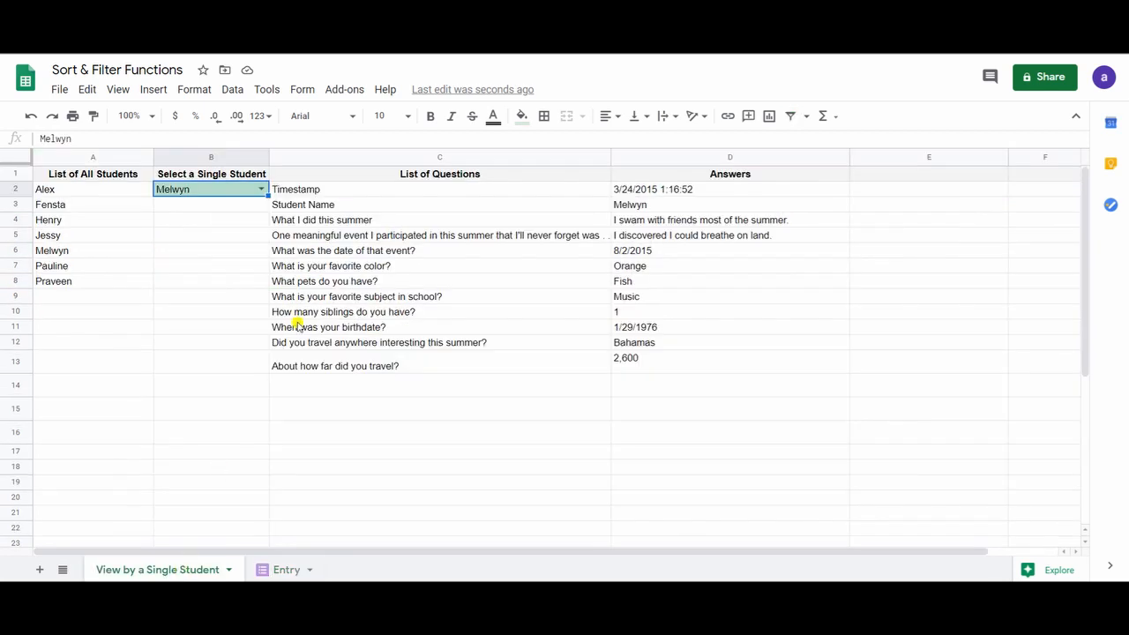